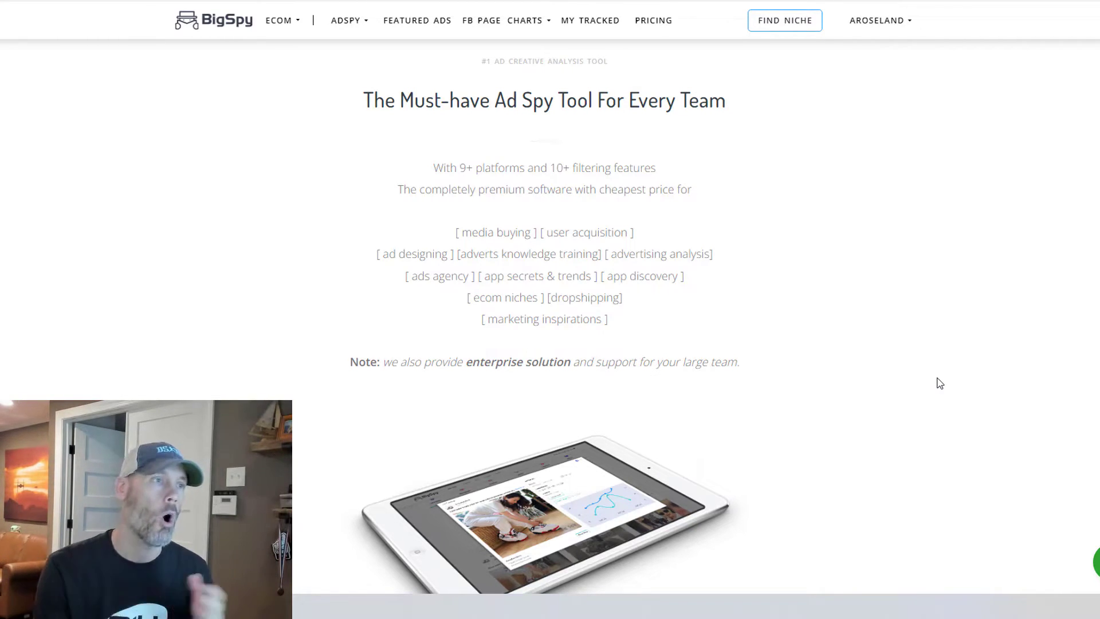
# Read the FAQ answers on total ads and platforms, the start date and prices compared with alternative tools.
pyautogui.scroll(-8, 920, 369)
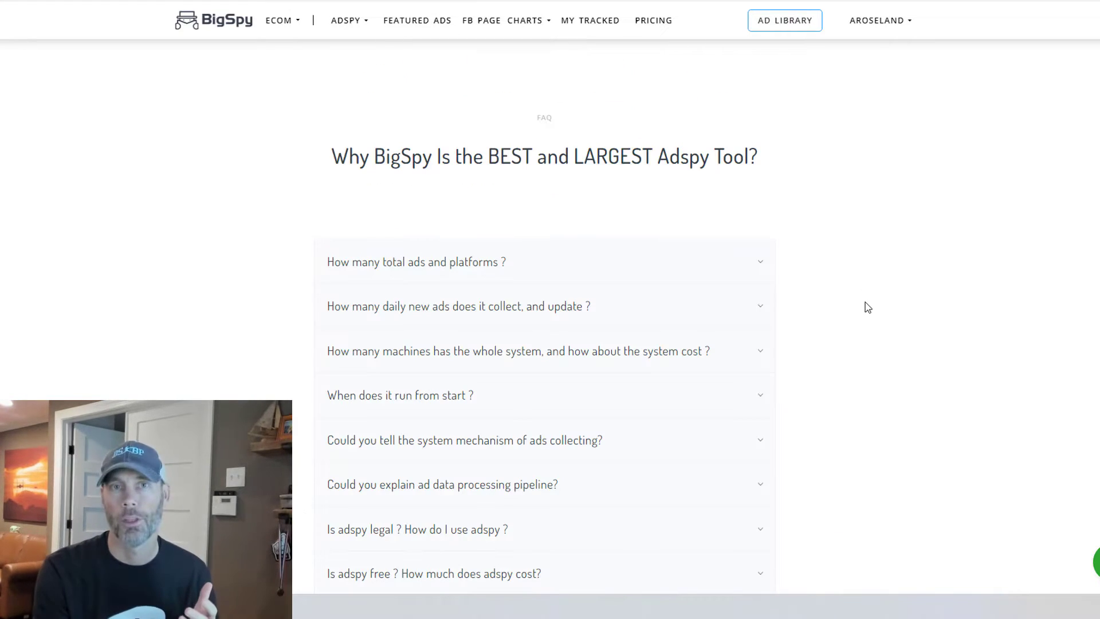
pyautogui.click(719, 276)
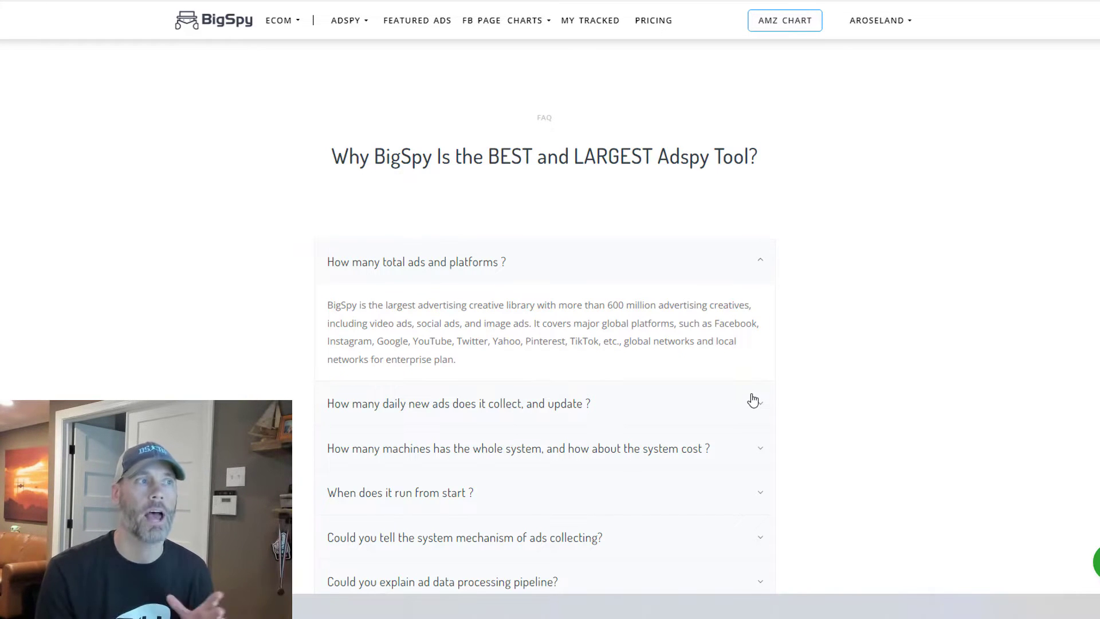
pyautogui.scroll(-3, 688, 286)
pyautogui.click(657, 213)
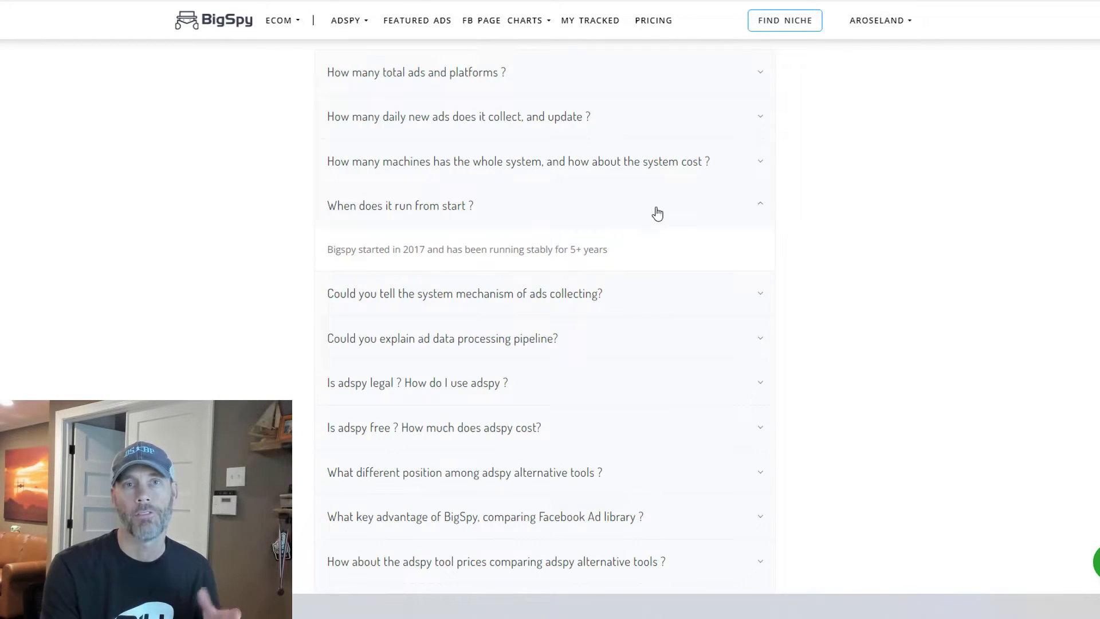
pyautogui.click(760, 561)
pyautogui.scroll(-3, 898, 433)
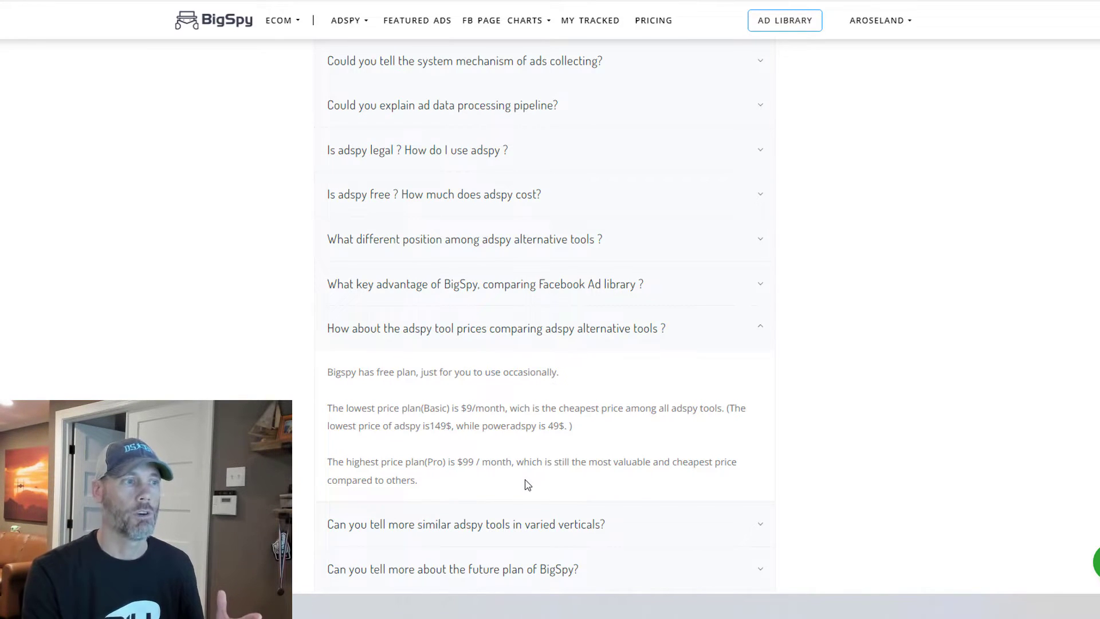
pyautogui.scroll(-1, 523, 484)
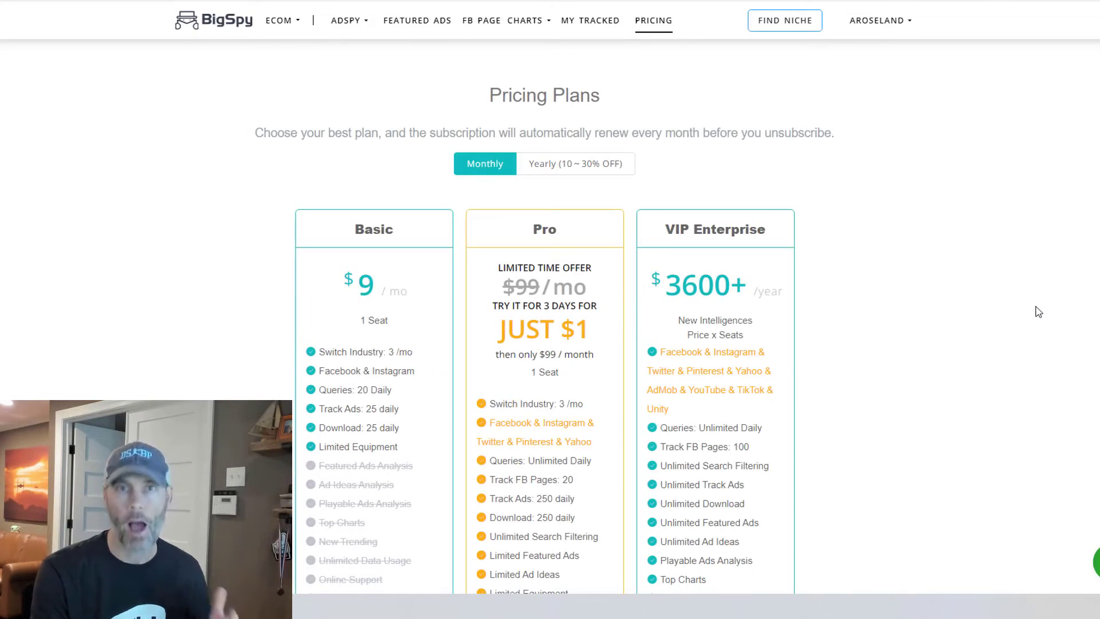
# Compare the features and limits of the Basic, Pro and VIP Enterprise plans on the pricing page.
pyautogui.scroll(-1, 1038, 311)
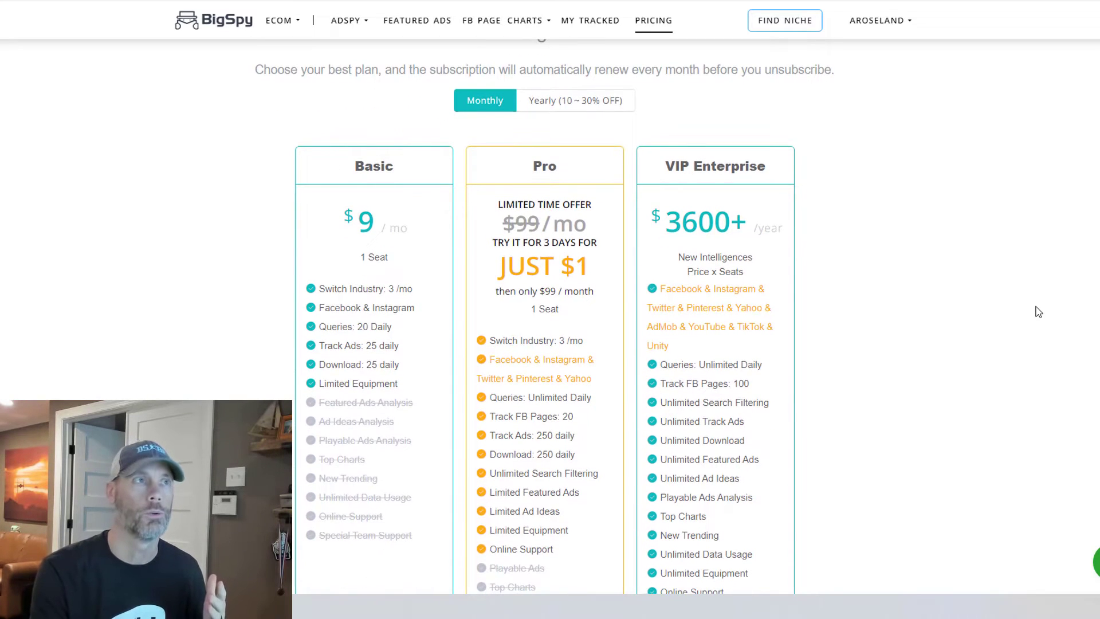
pyautogui.scroll(-1, 1038, 312)
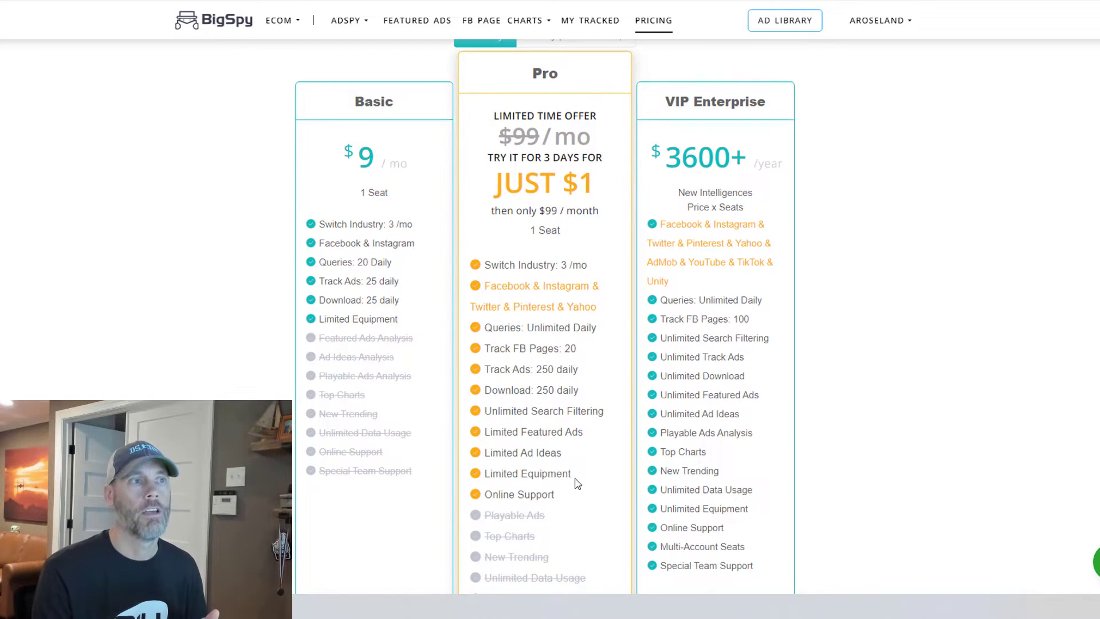
pyautogui.scroll(-1, 577, 483)
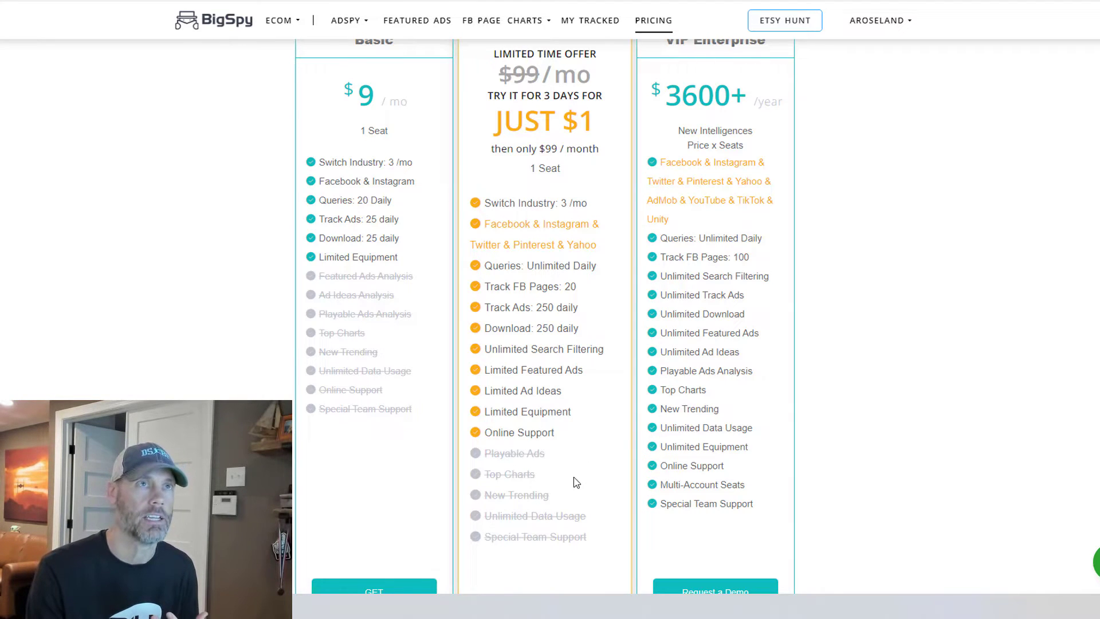
pyautogui.moveTo(886, 25)
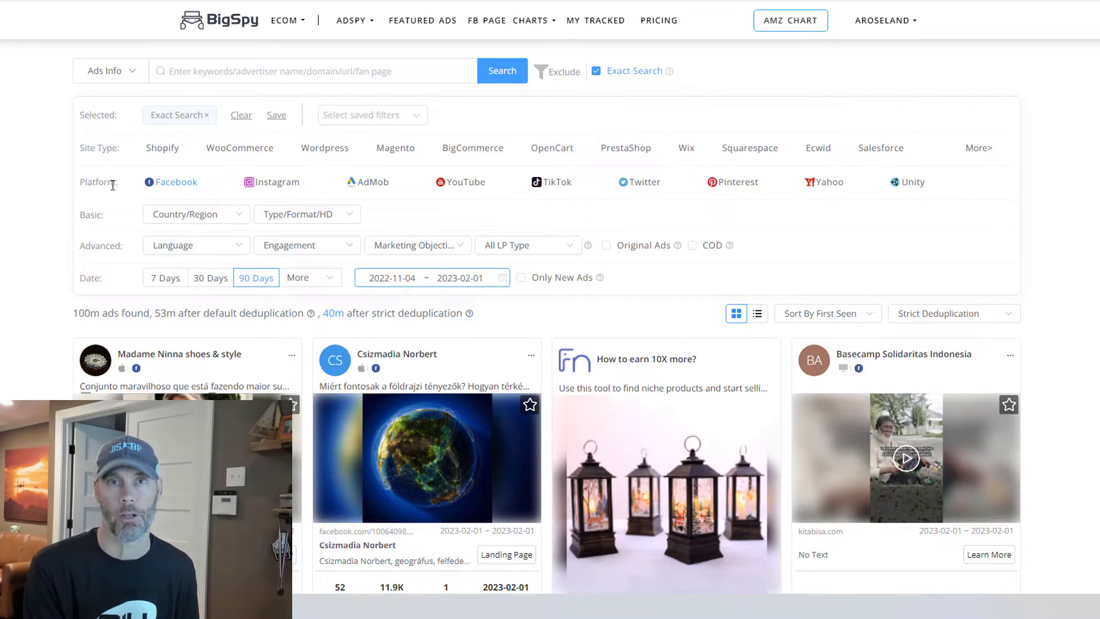
# Filter the ad library by country United States and language English.
pyautogui.click(184, 214)
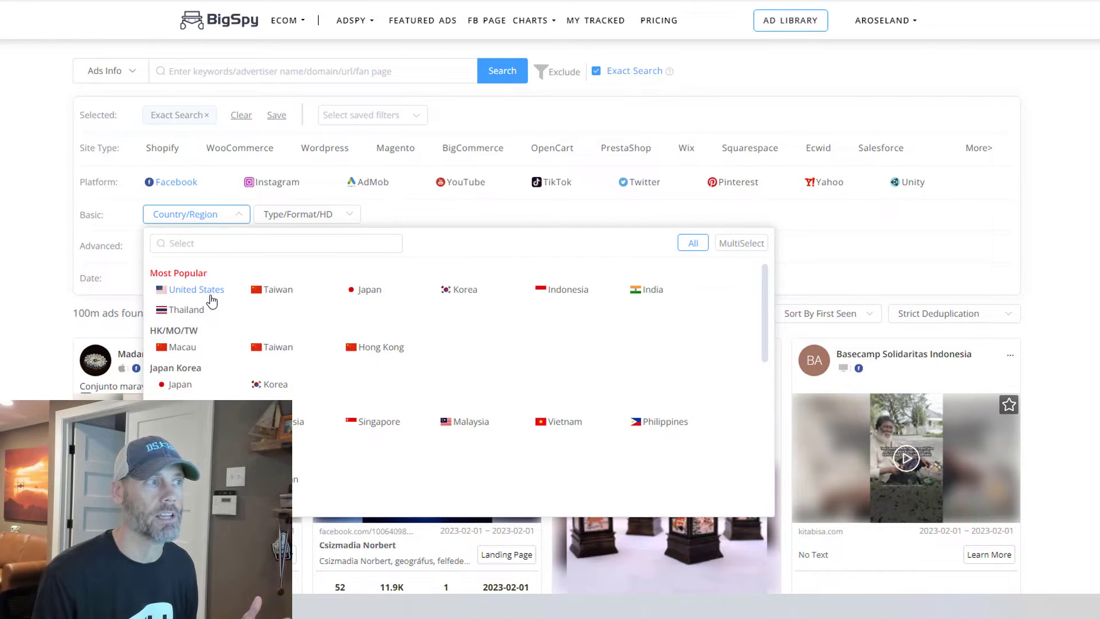
pyautogui.scroll(-10, 212, 301)
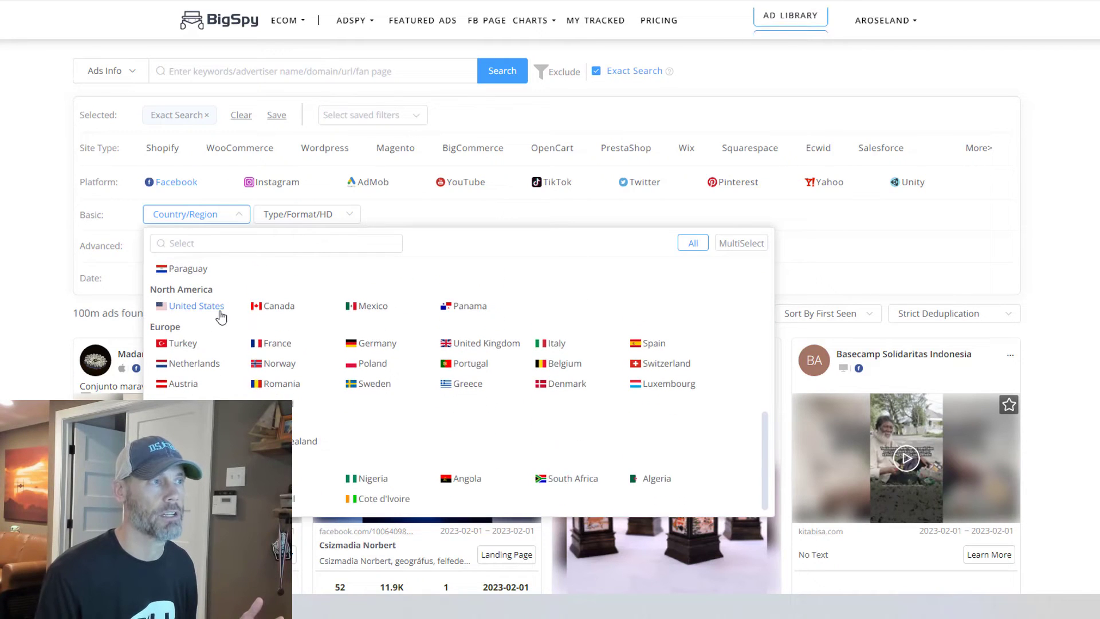
pyautogui.scroll(10, 221, 317)
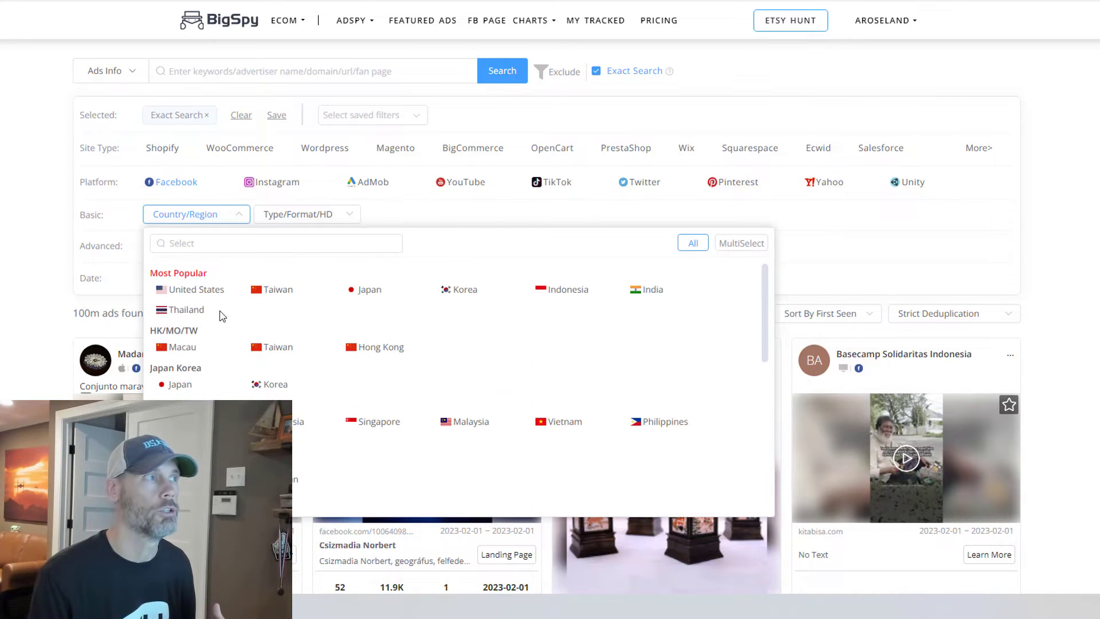
pyautogui.click(212, 298)
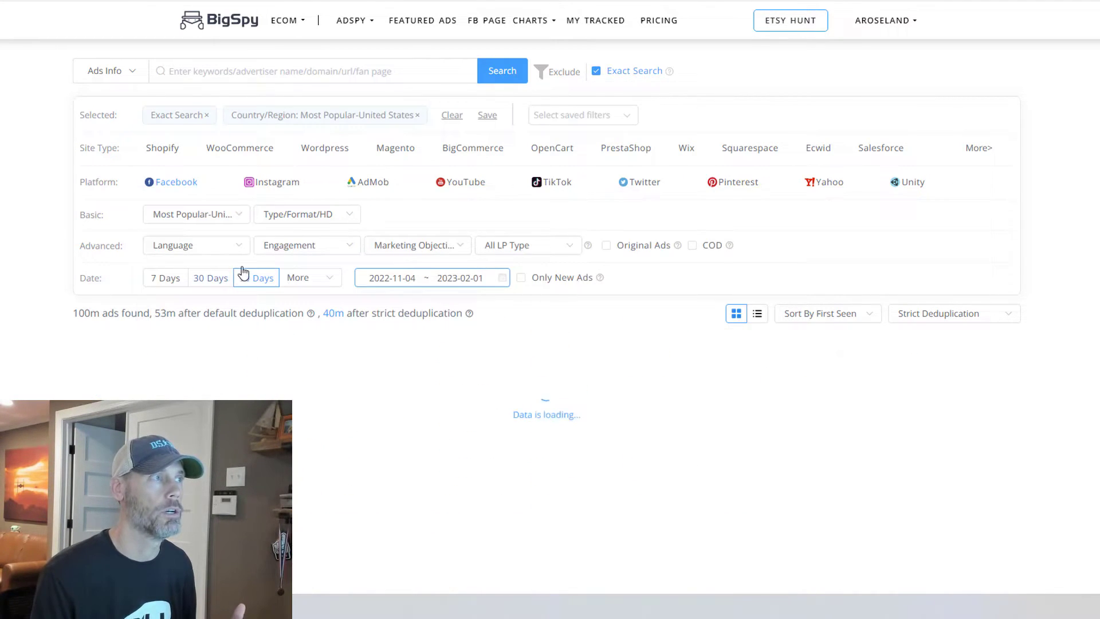
pyautogui.click(166, 245)
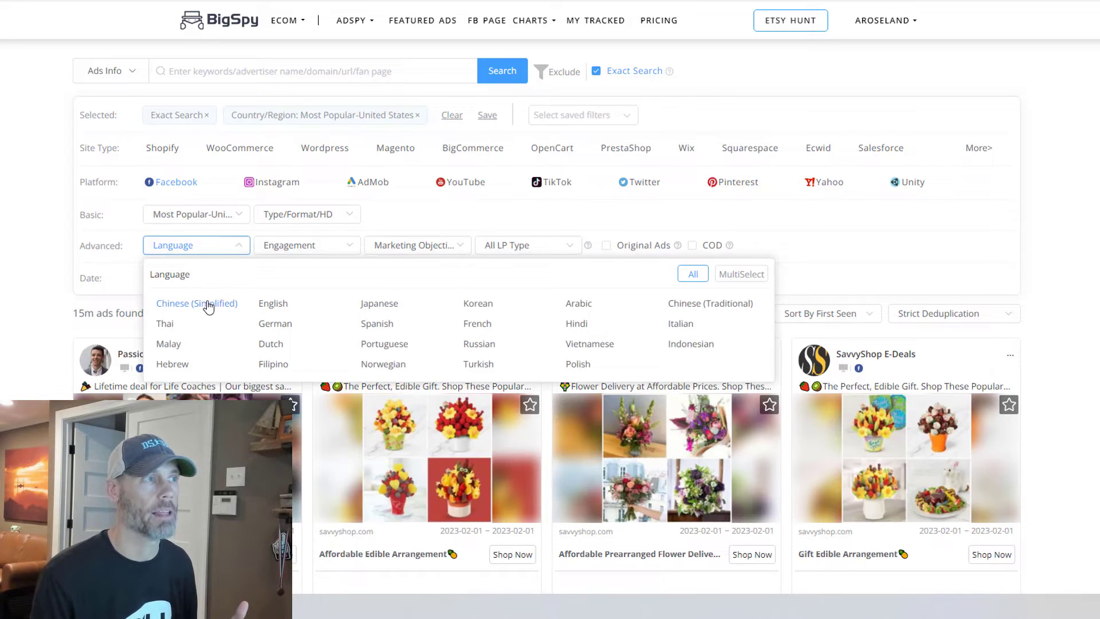
pyautogui.click(273, 308)
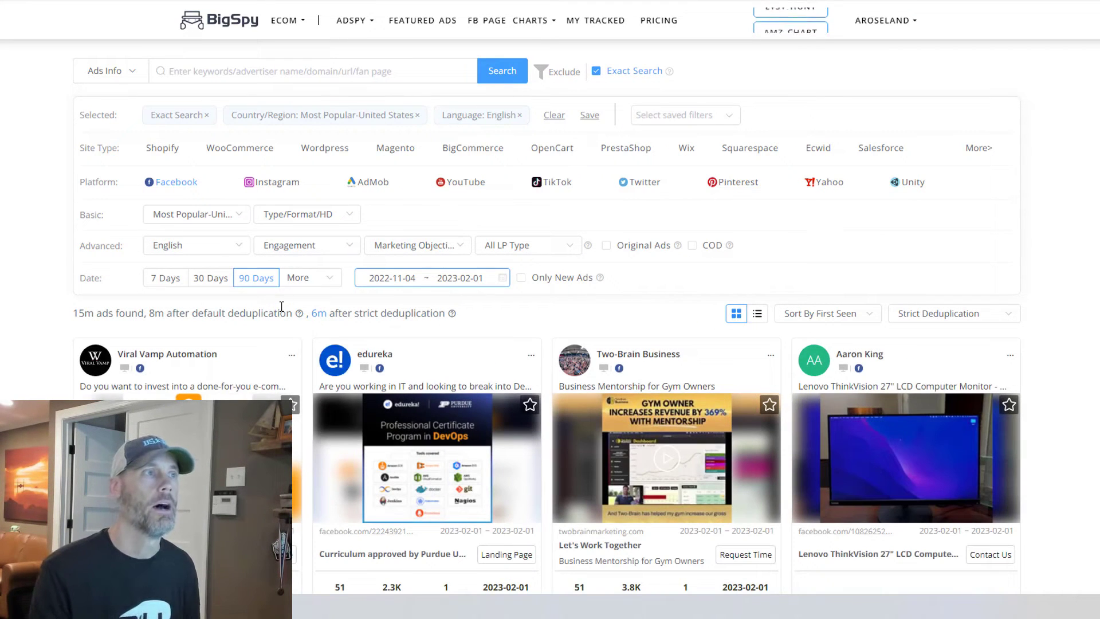
# Review the Engagement, Marketing Objectives and LP Type filter options and compare the 30-day and 90-day date ranges.
pyautogui.click(344, 246)
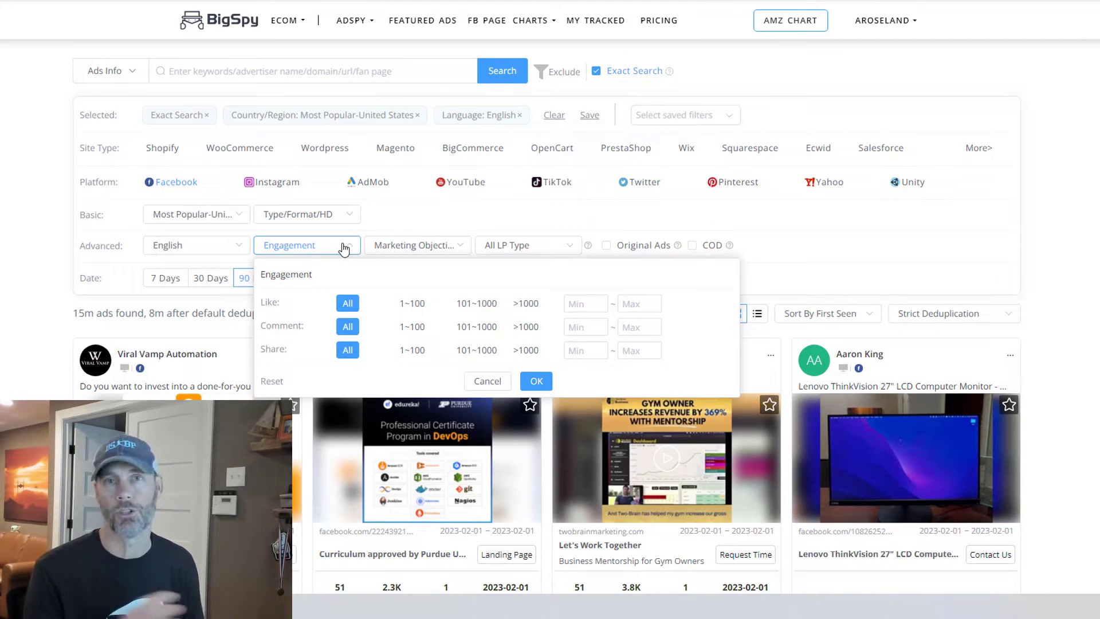
pyautogui.click(393, 254)
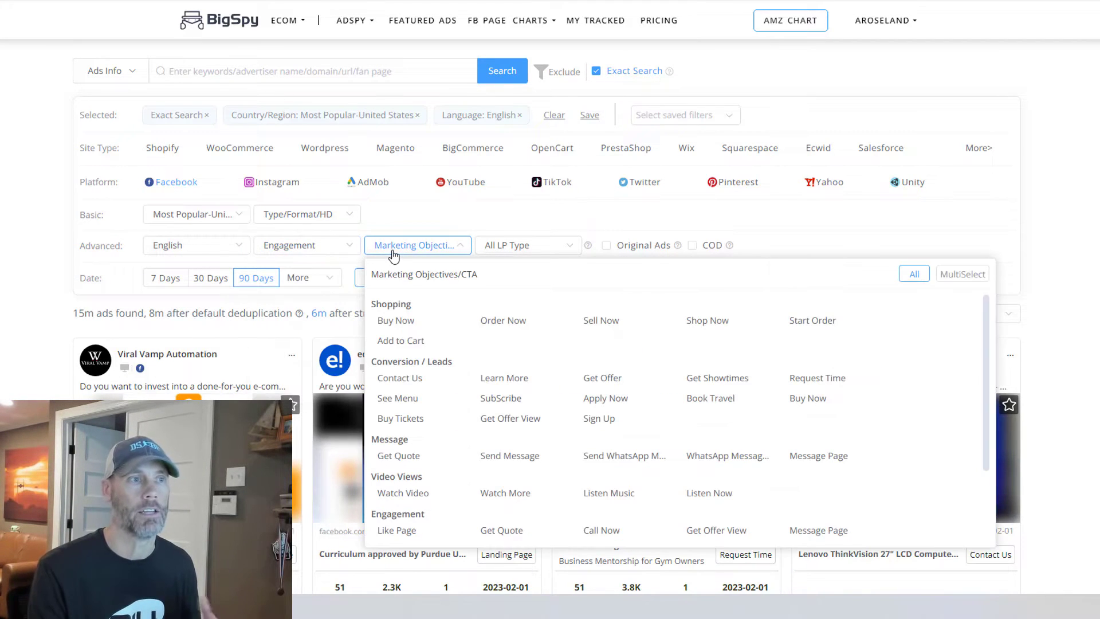
pyautogui.click(518, 245)
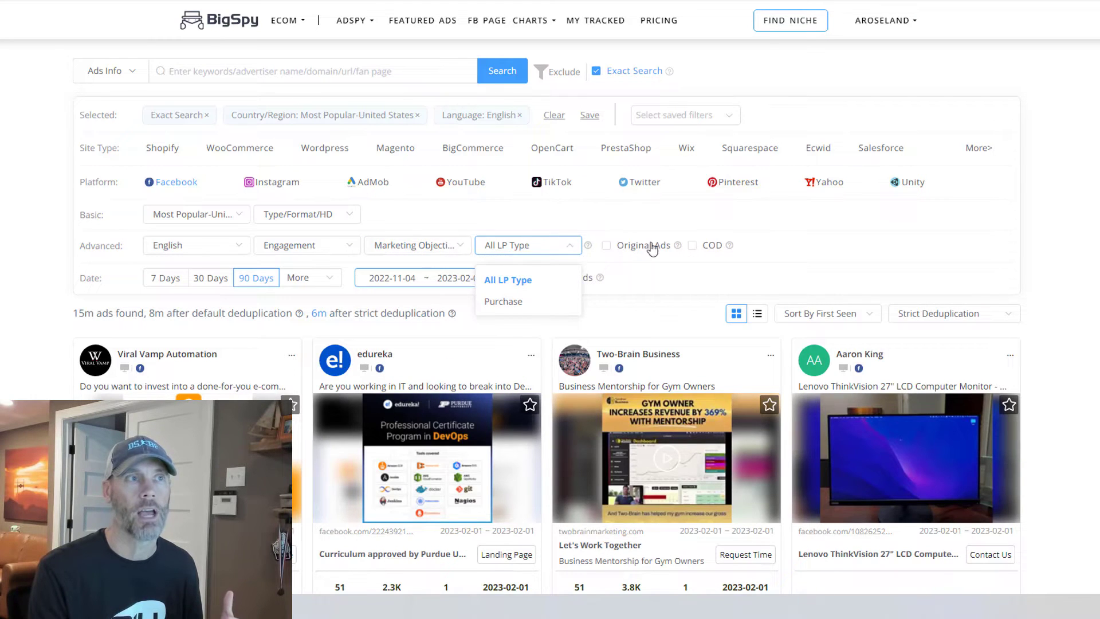
pyautogui.click(288, 256)
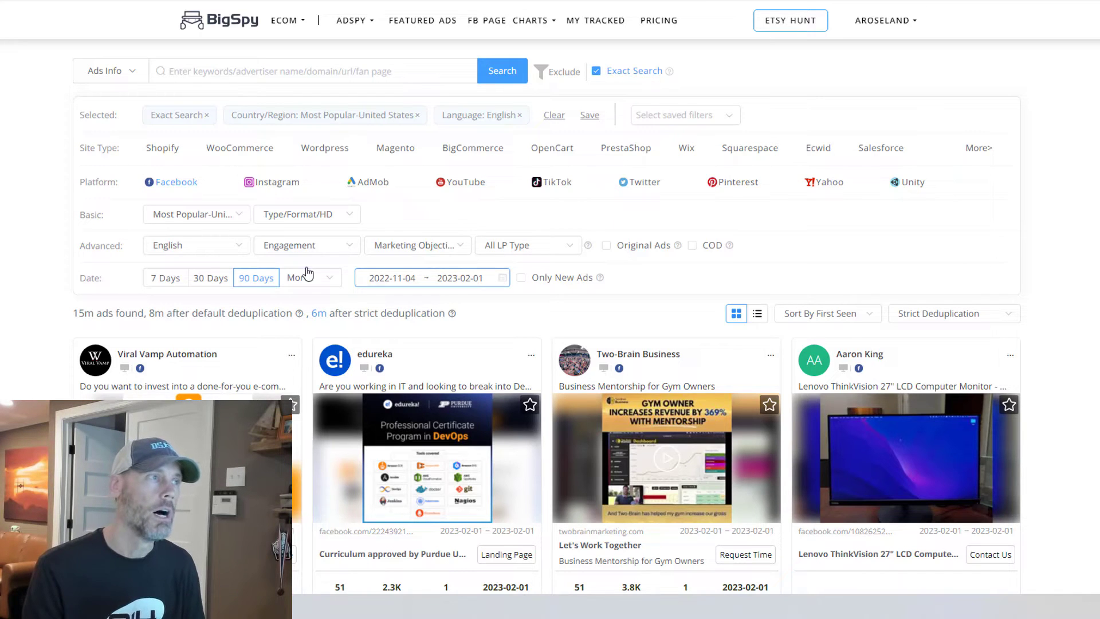
pyautogui.click(230, 285)
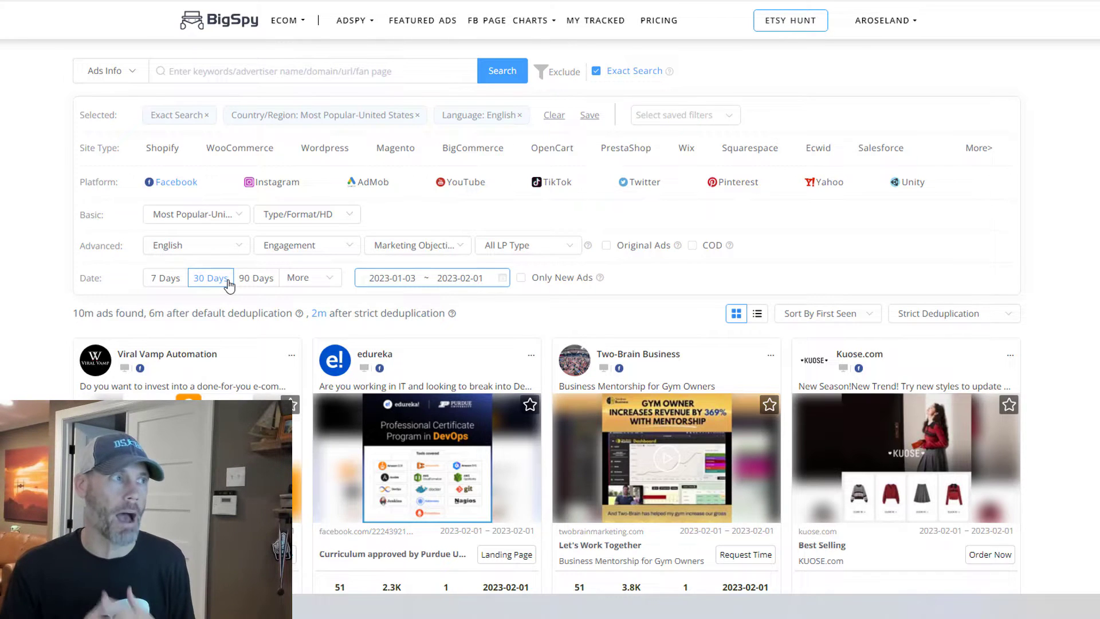
pyautogui.click(242, 281)
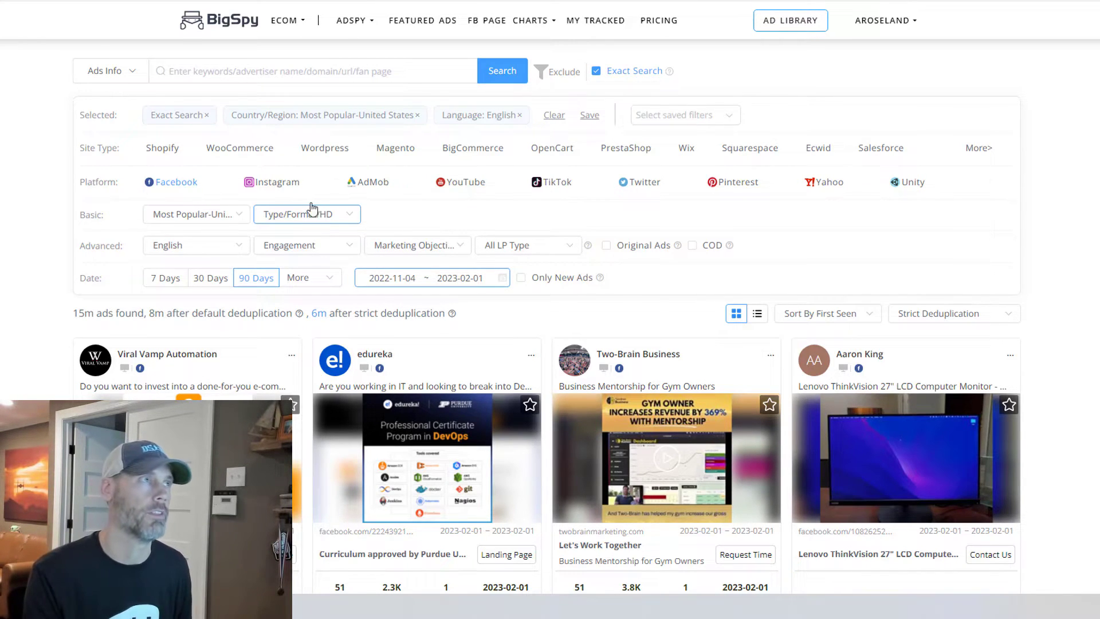
# Search the ad library for "invisalign" and reselect United States as the country.
pyautogui.click(232, 78)
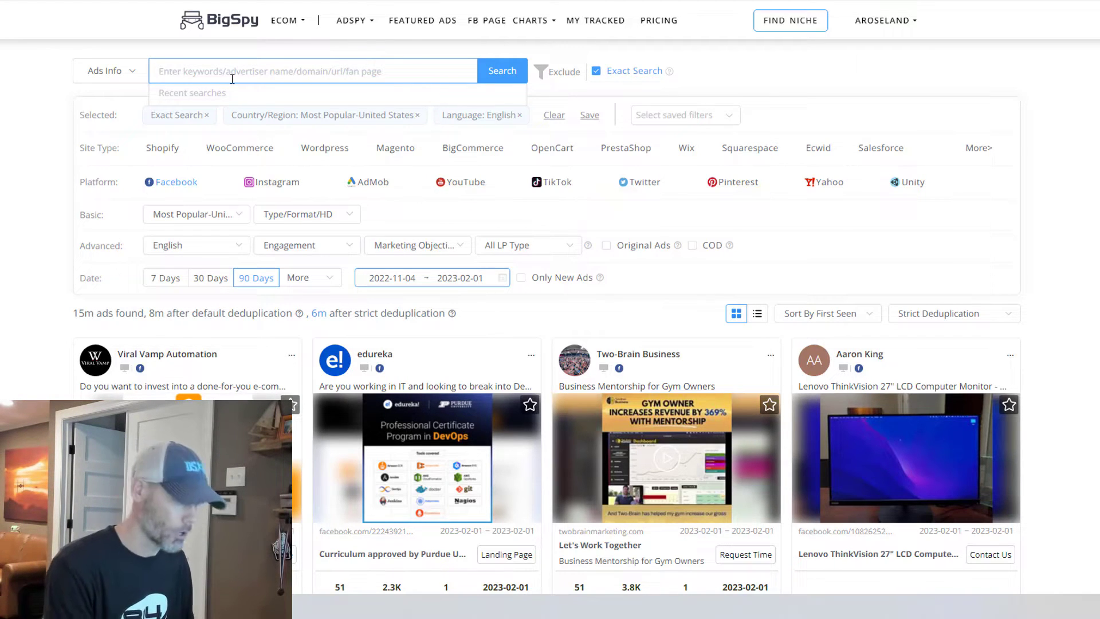
pyautogui.write('invia')
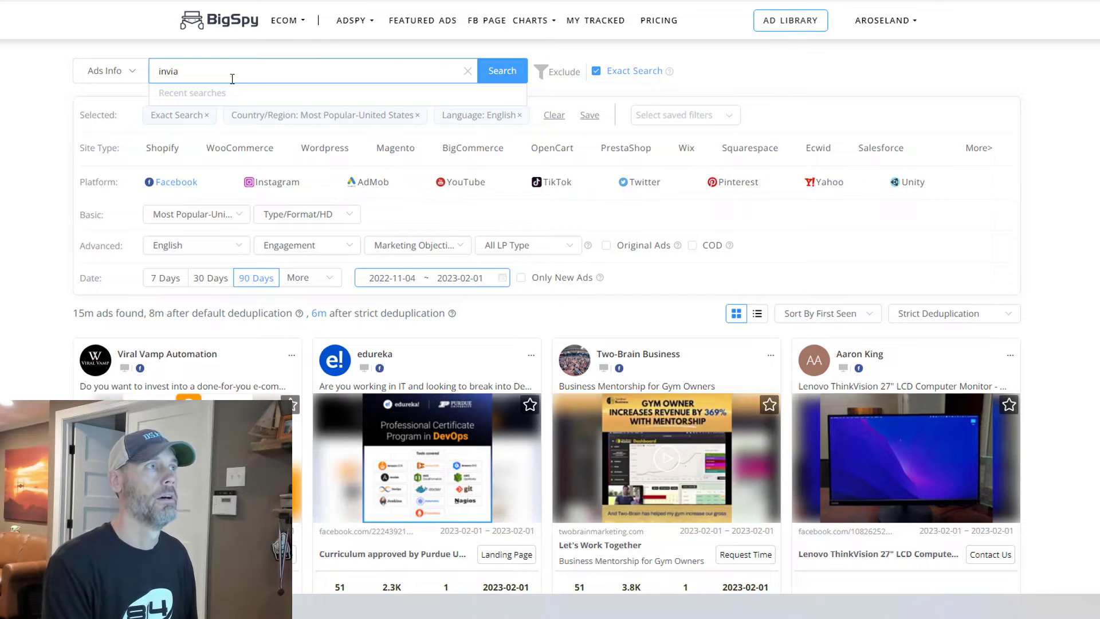
pyautogui.press('BackSpace')
pyautogui.write('salign')
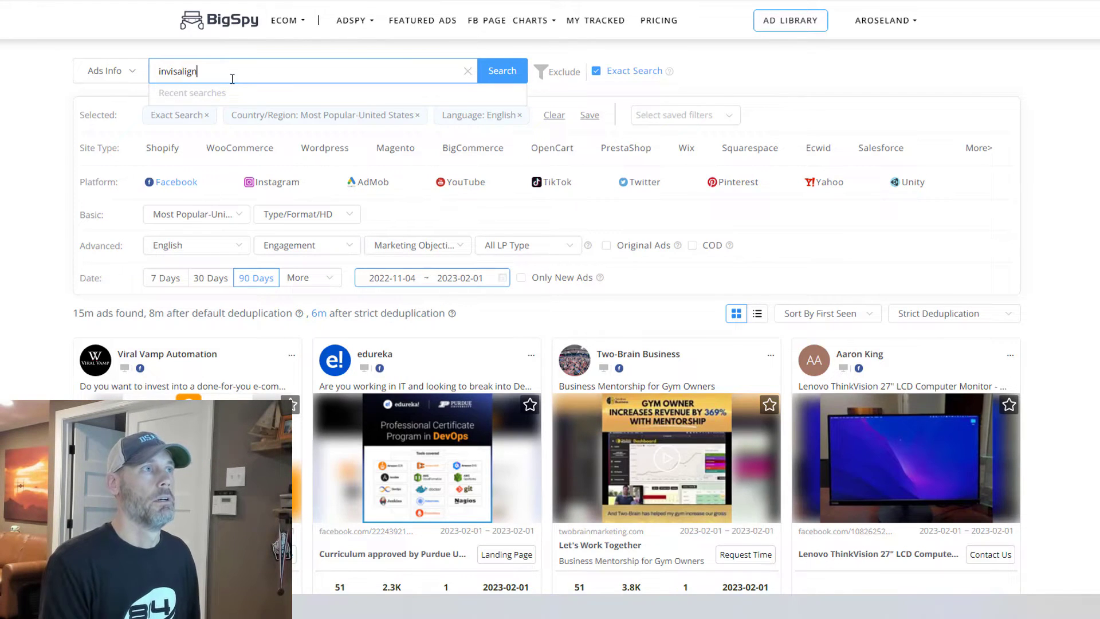
pyautogui.press('Return')
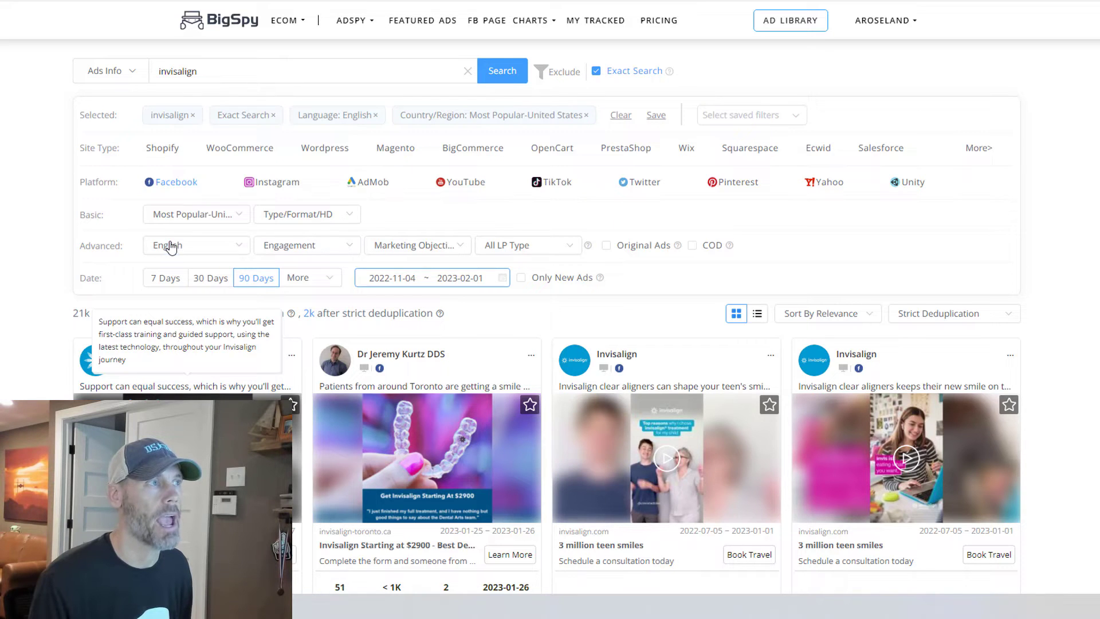
pyautogui.click(192, 218)
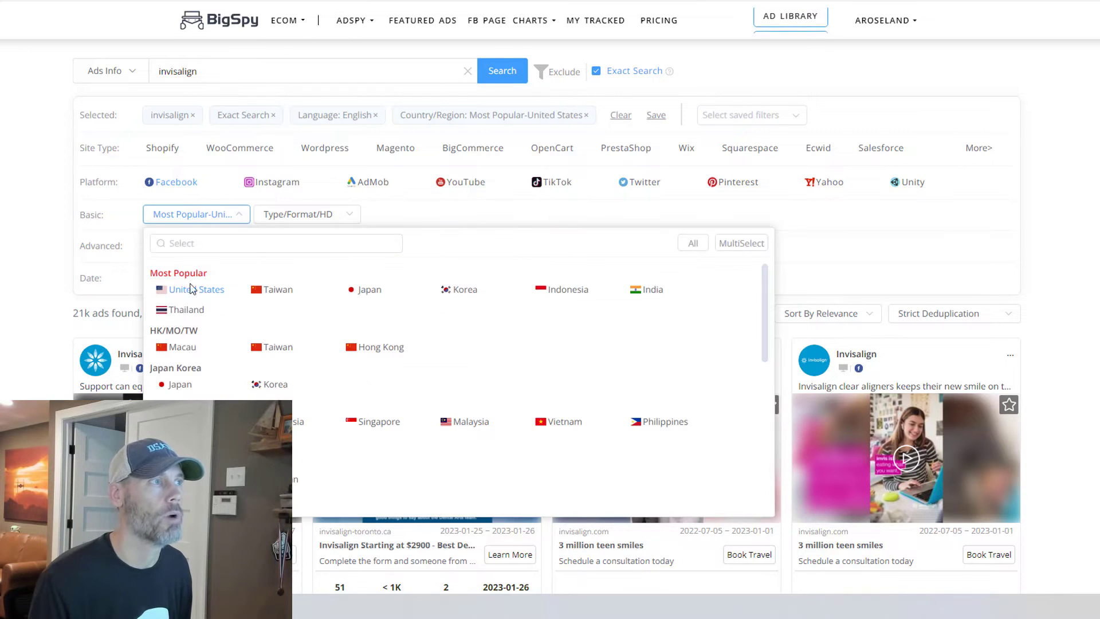
pyautogui.click(160, 293)
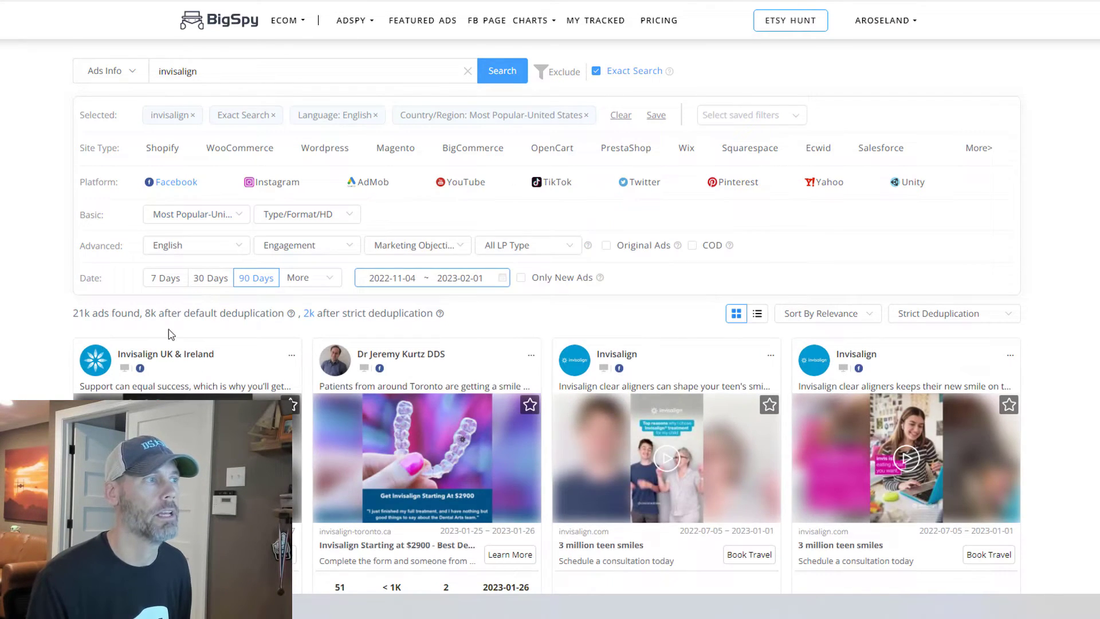
# Examine the impression, duration and popularity details of the Invisalign teen smile video ad, and close them.
pyautogui.moveTo(189, 365)
pyautogui.moveTo(414, 360)
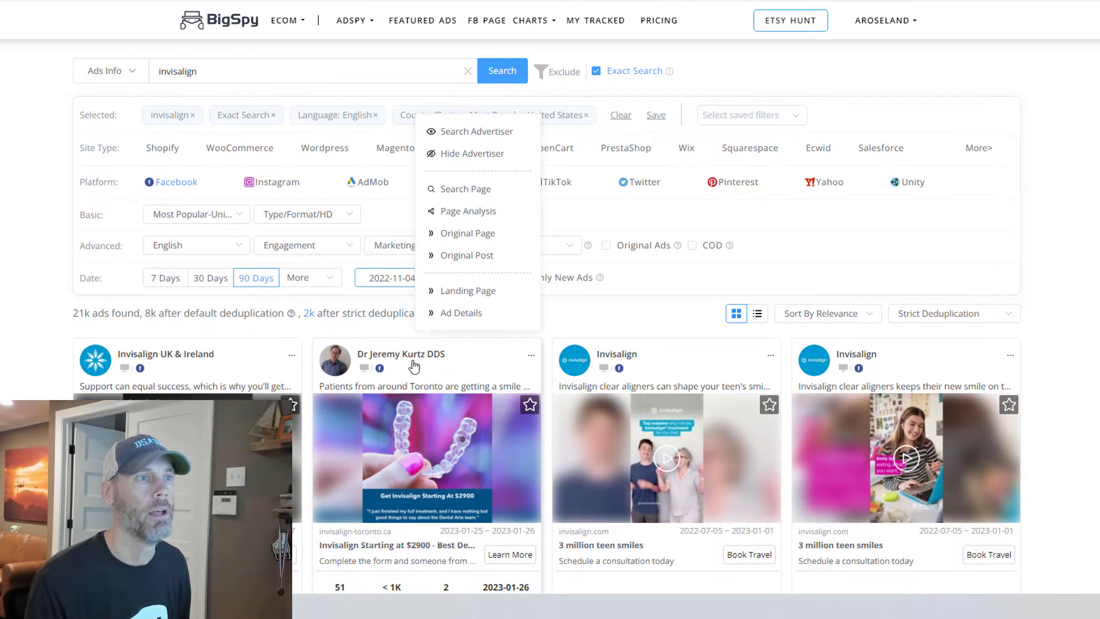
pyautogui.moveTo(632, 361)
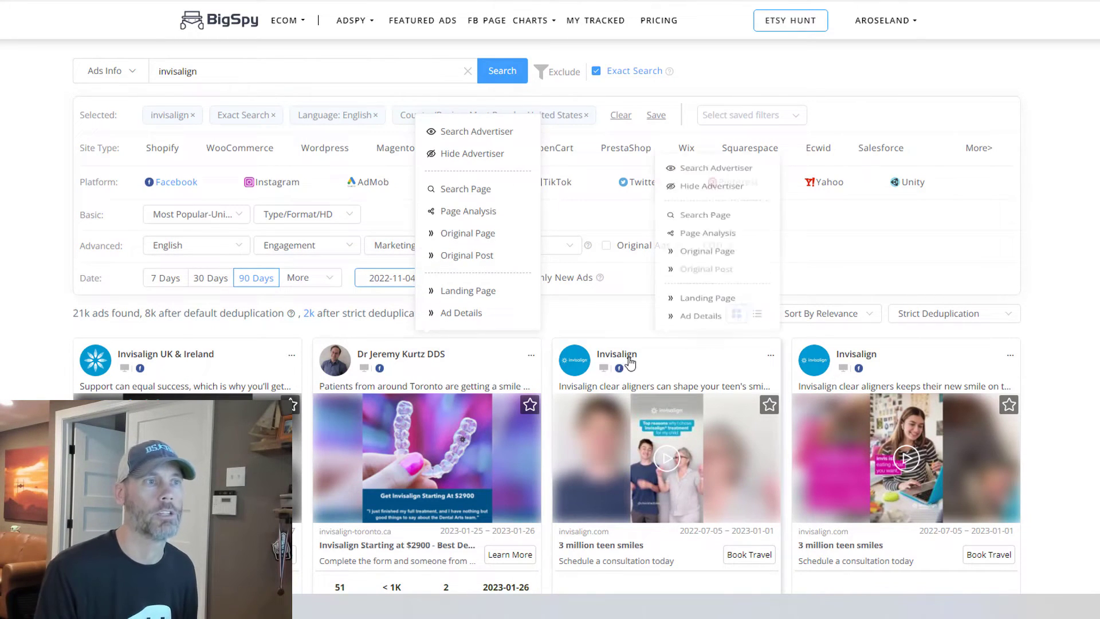
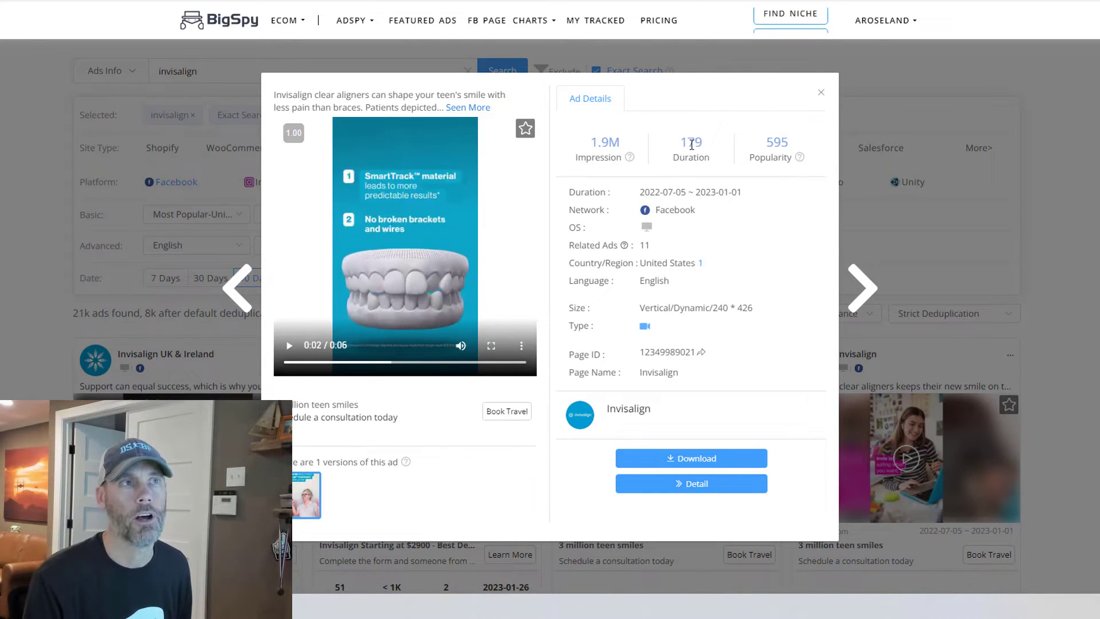
pyautogui.moveTo(798, 159)
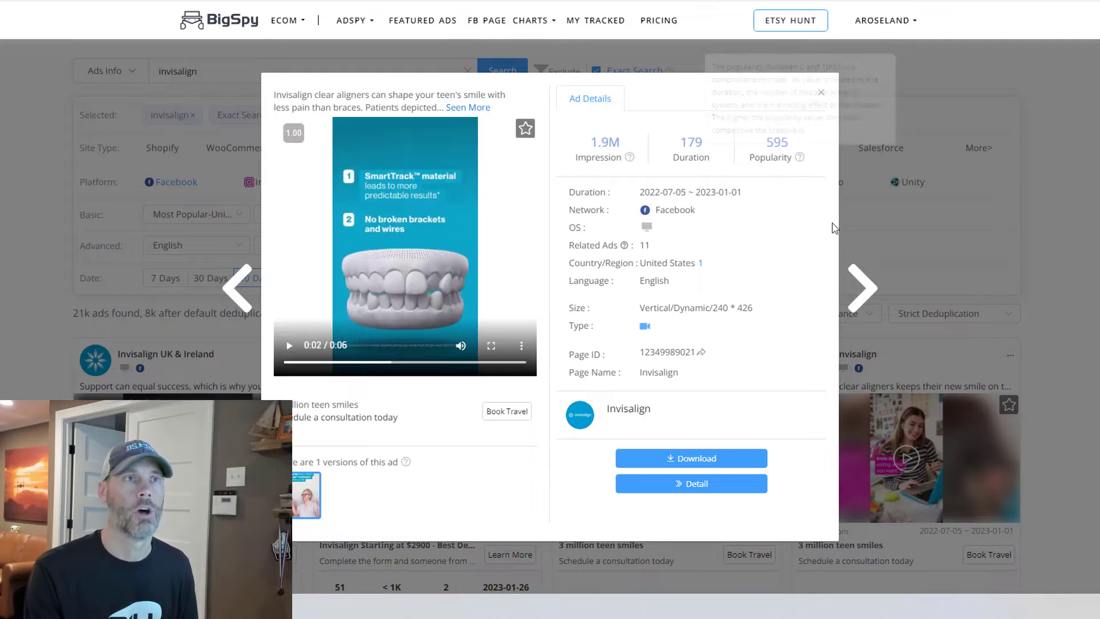
pyautogui.click(822, 94)
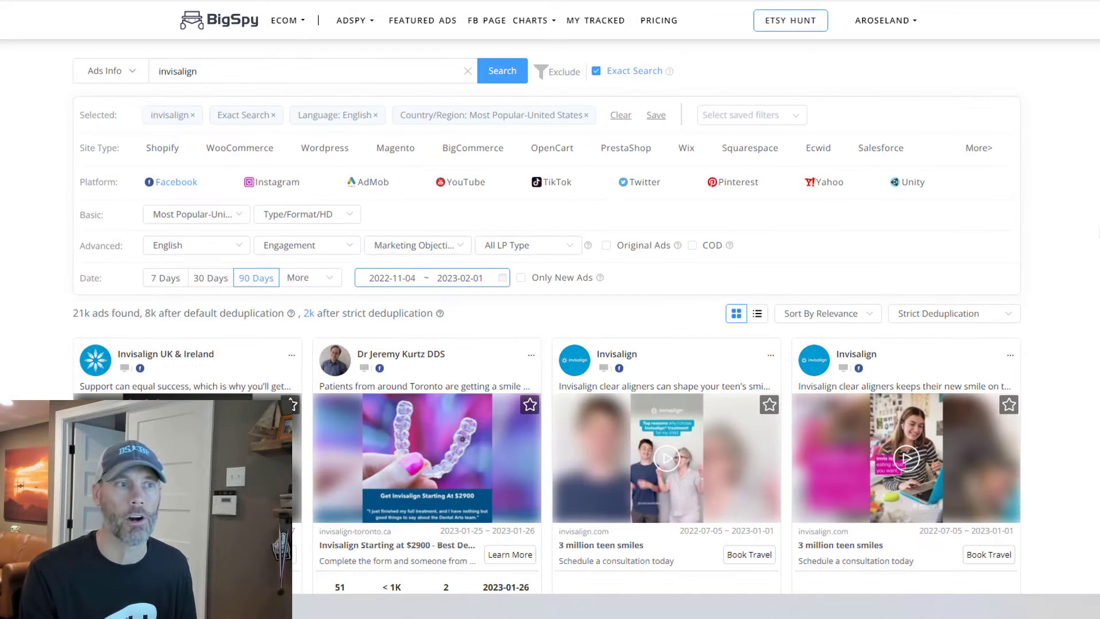
# Browse the invisalign ad results and compare their popularity, impressions, duration and engagement figures.
pyautogui.scroll(-3, 785, 478)
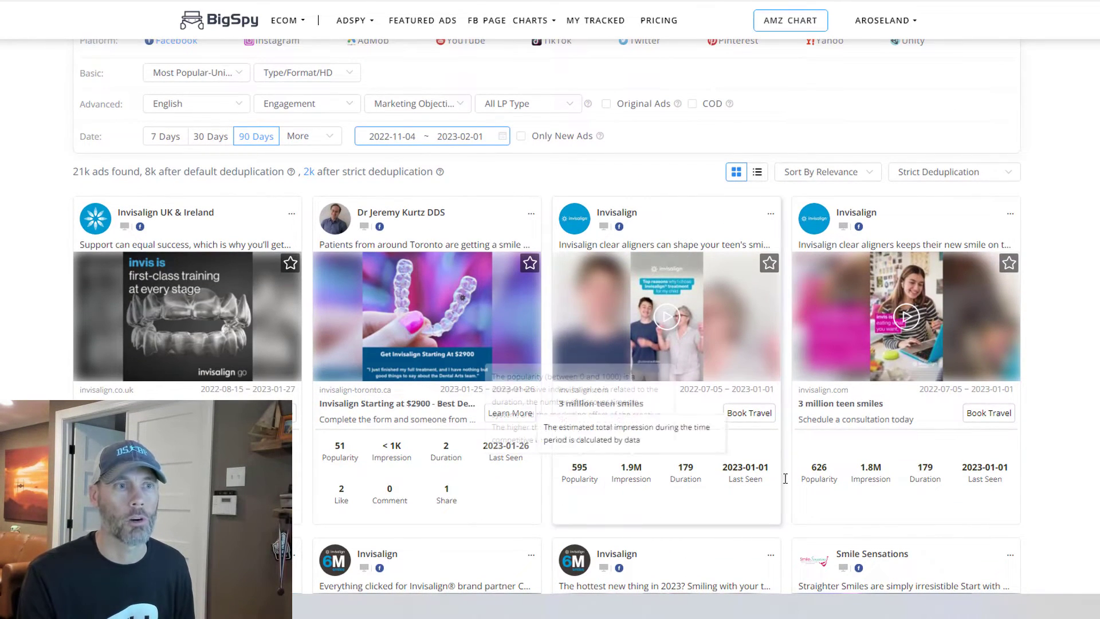
pyautogui.scroll(-5, 897, 427)
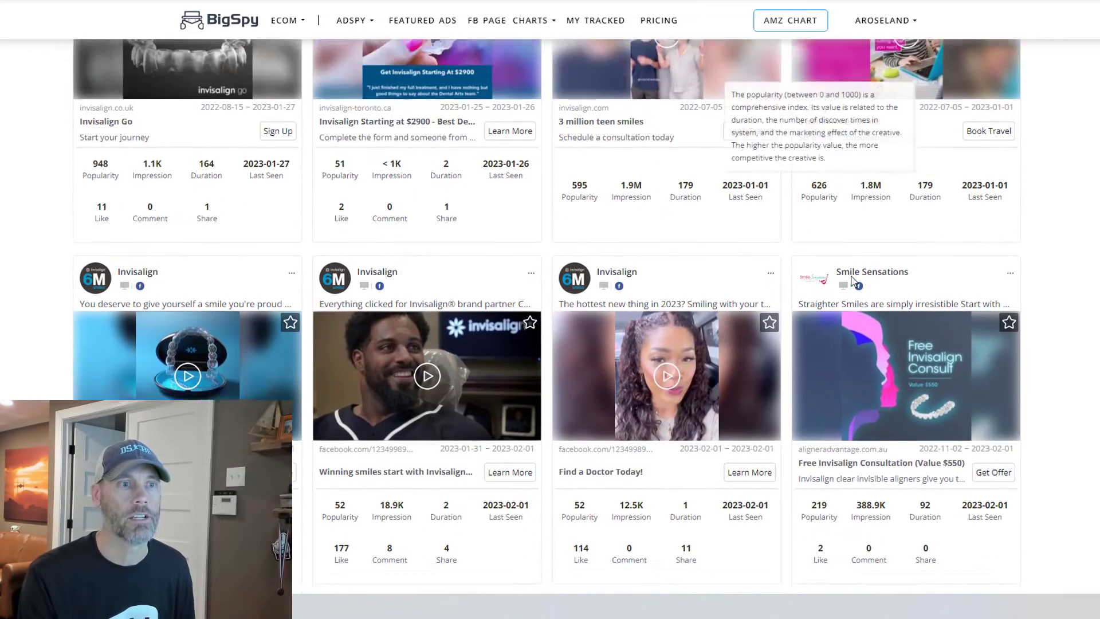
pyautogui.scroll(-4, 854, 281)
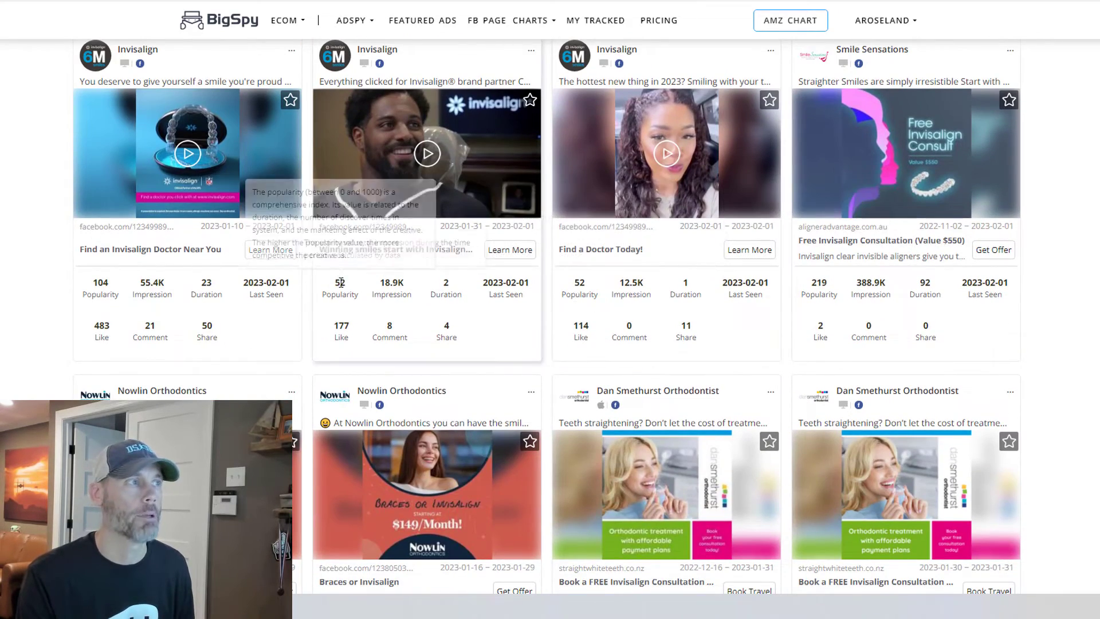
# Examine the local orthodontists' and dentists' invisalign ads, including Nowlin, Dan Smethurst and Route 66 Smiles, for popularity, run dates and duration.
pyautogui.scroll(-5, 342, 309)
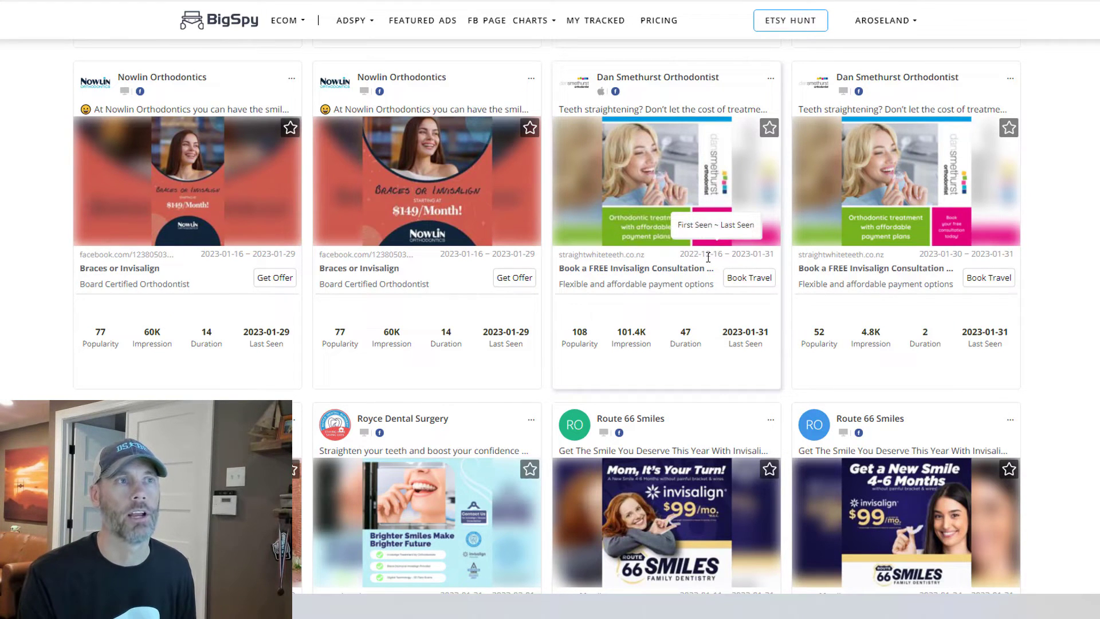
pyautogui.scroll(-5, 711, 275)
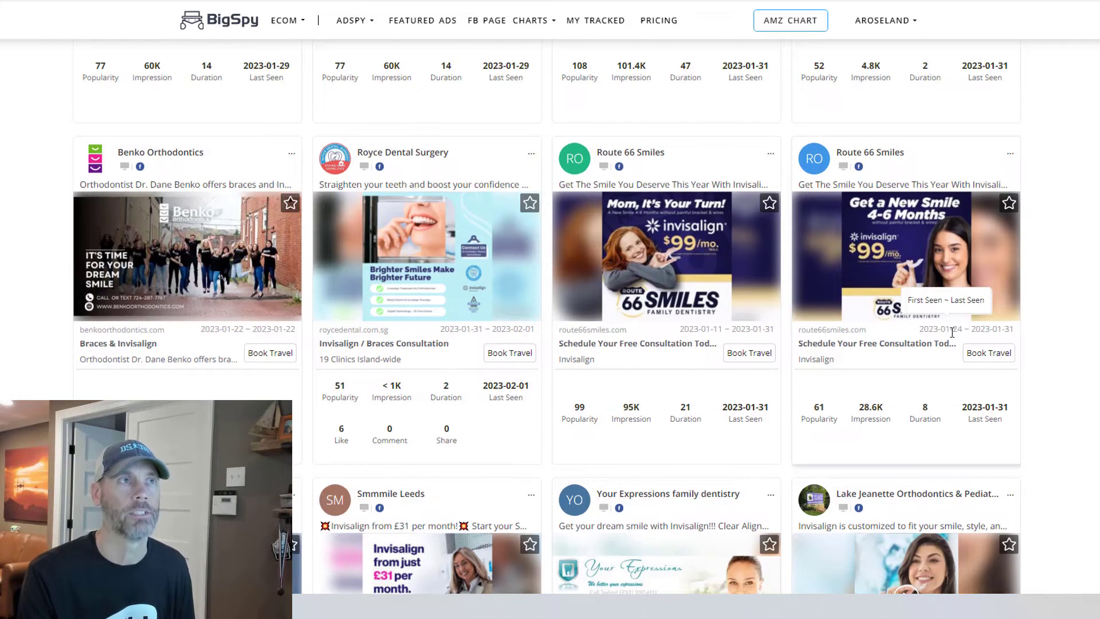
pyautogui.scroll(2, 956, 338)
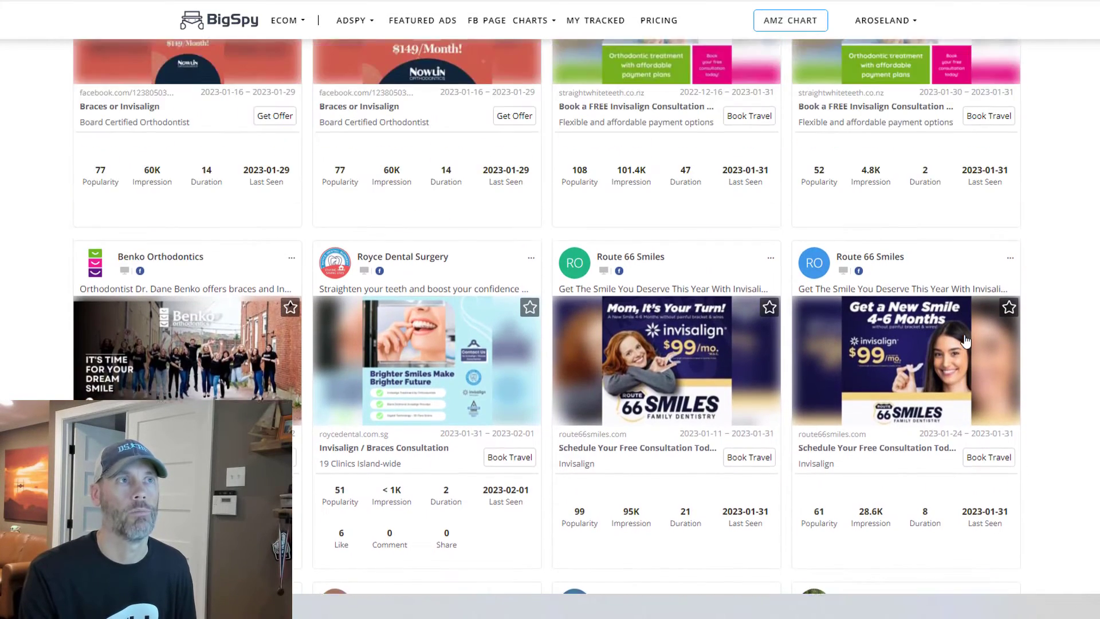
pyautogui.scroll(3, 966, 340)
pyautogui.moveTo(587, 351)
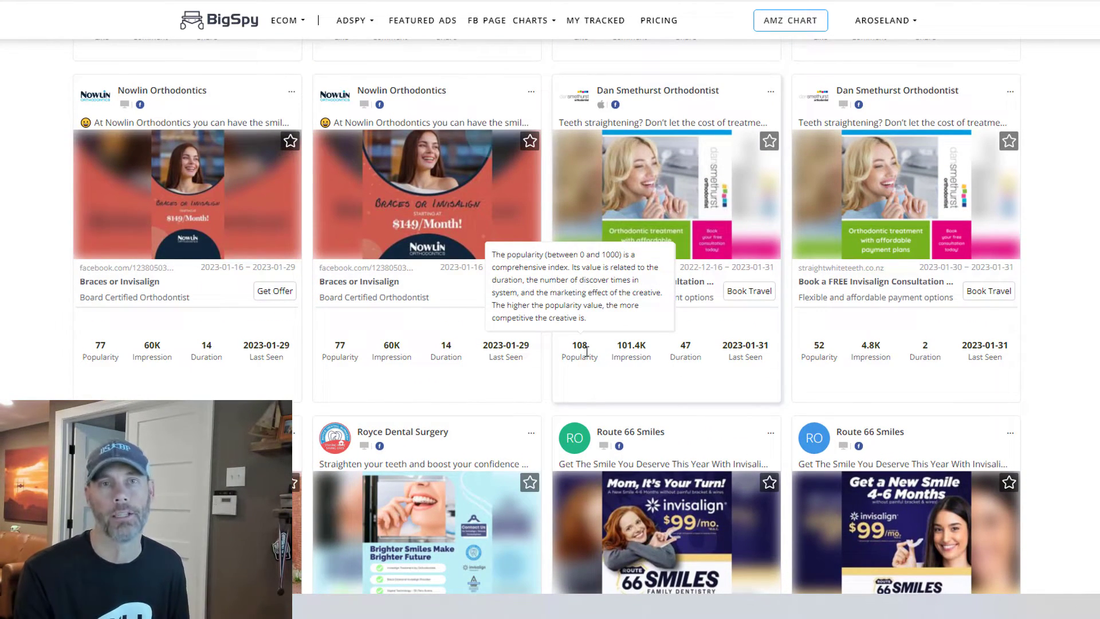
pyautogui.scroll(-5, 730, 334)
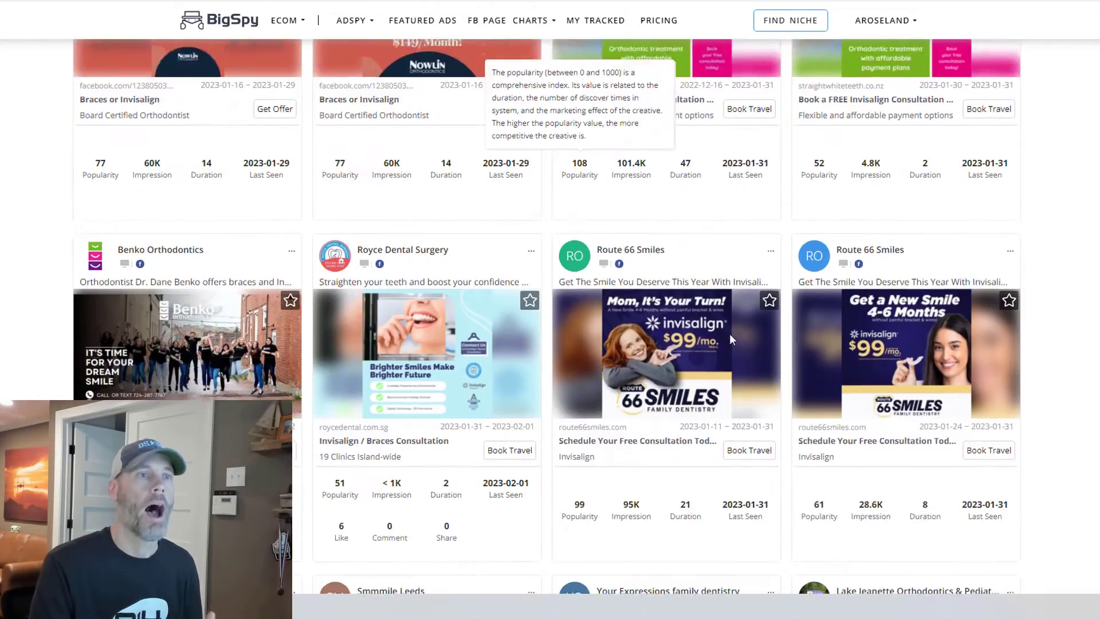
pyautogui.scroll(-3, 779, 369)
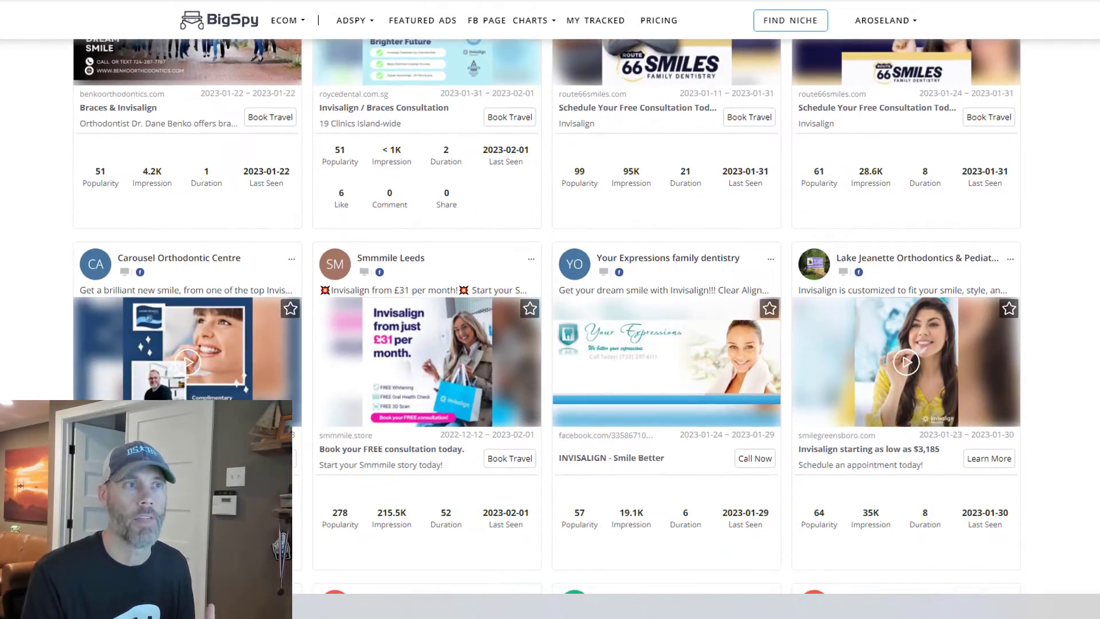
pyautogui.scroll(15, 547, 315)
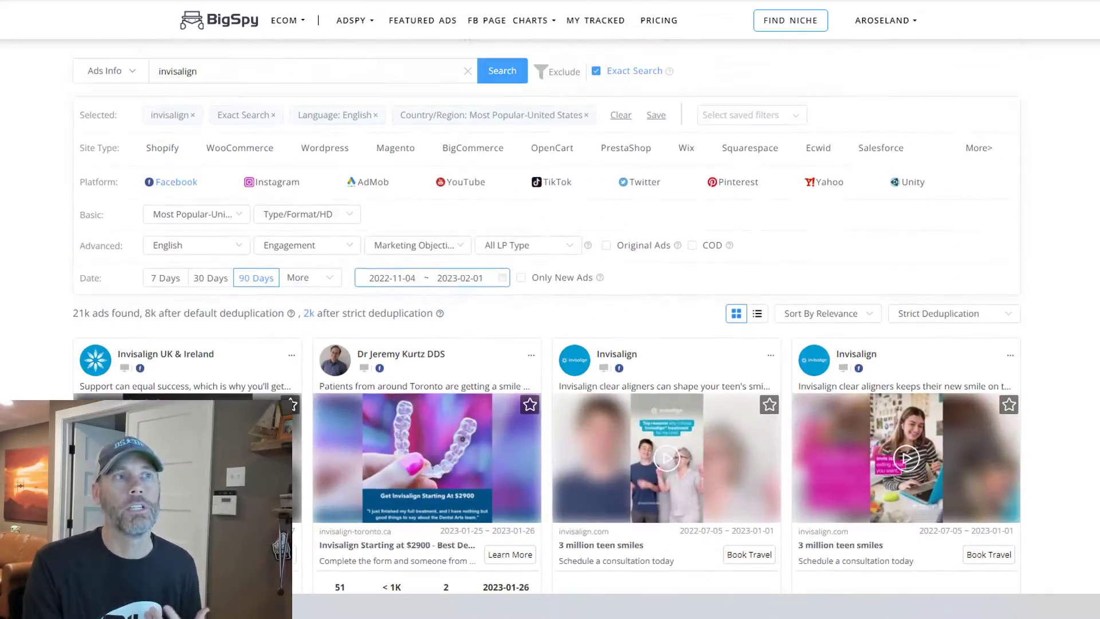
# Review the first page of invisalign results from the top ads to the end, comparing offers, creatives and impressions.
pyautogui.scroll(-2, 950, 299)
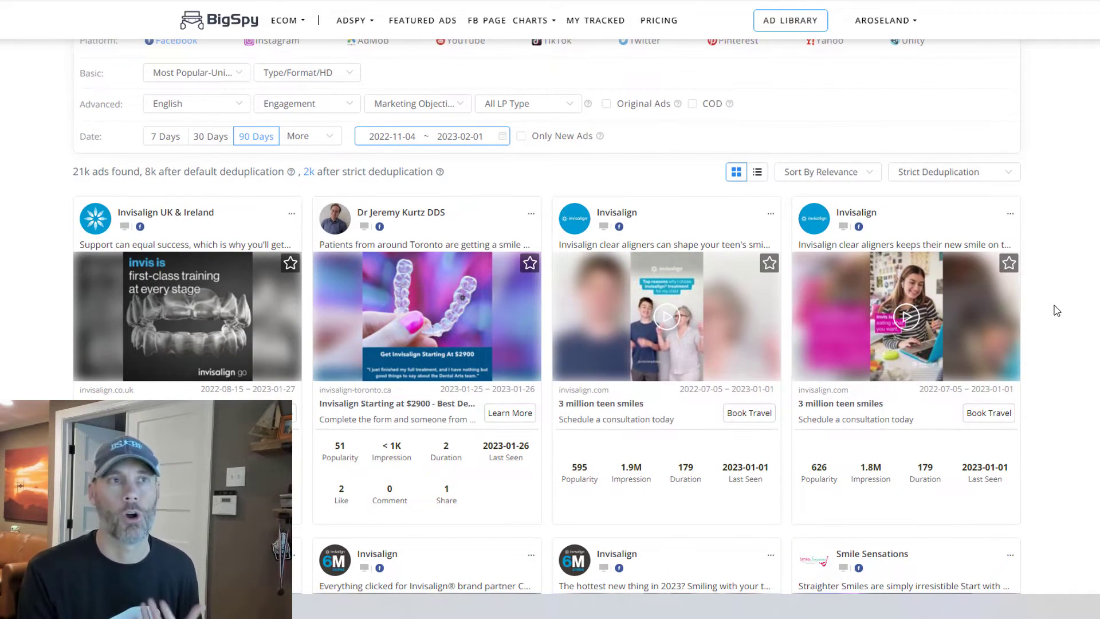
pyautogui.scroll(-1, 1062, 302)
pyautogui.scroll(1, 1062, 303)
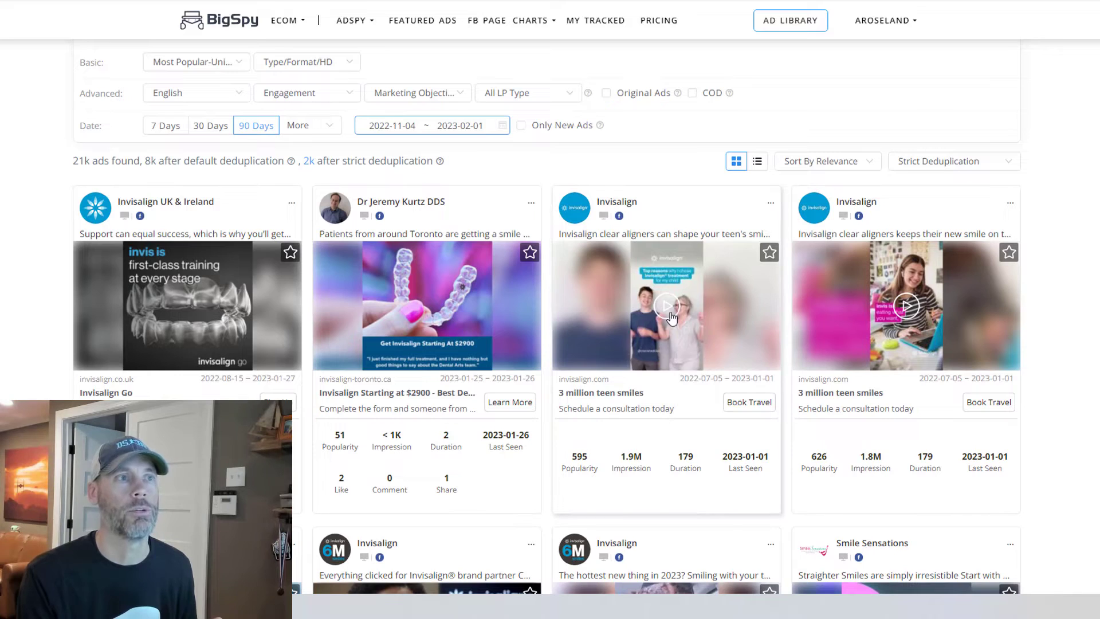
pyautogui.scroll(-2, 1073, 306)
pyautogui.scroll(-8, 1074, 303)
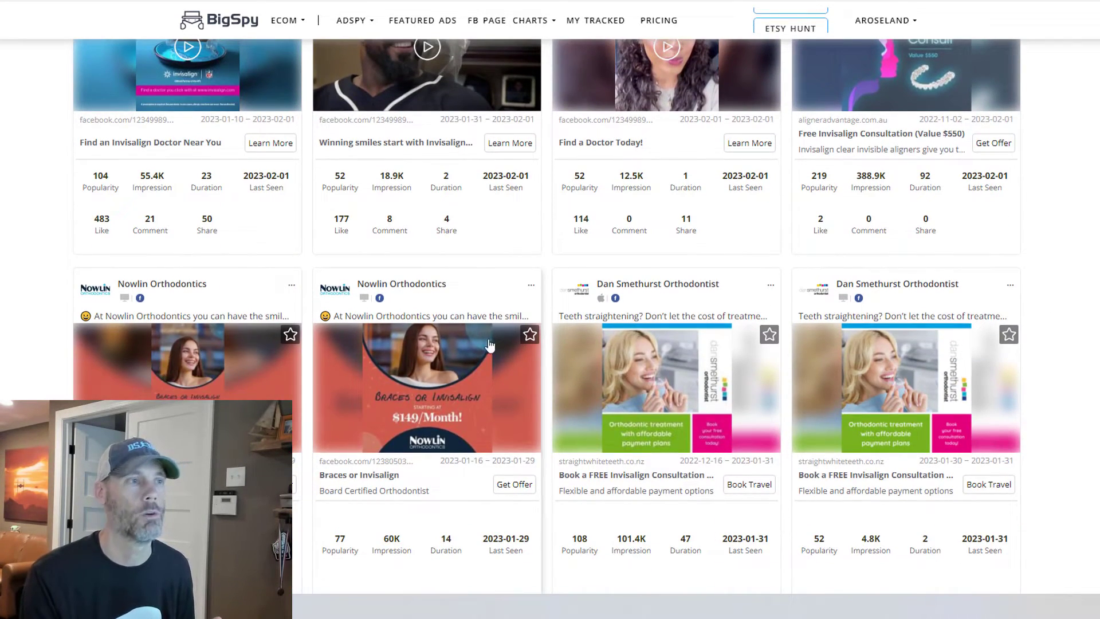
pyautogui.scroll(-1, 1063, 325)
pyautogui.scroll(-5, 1063, 324)
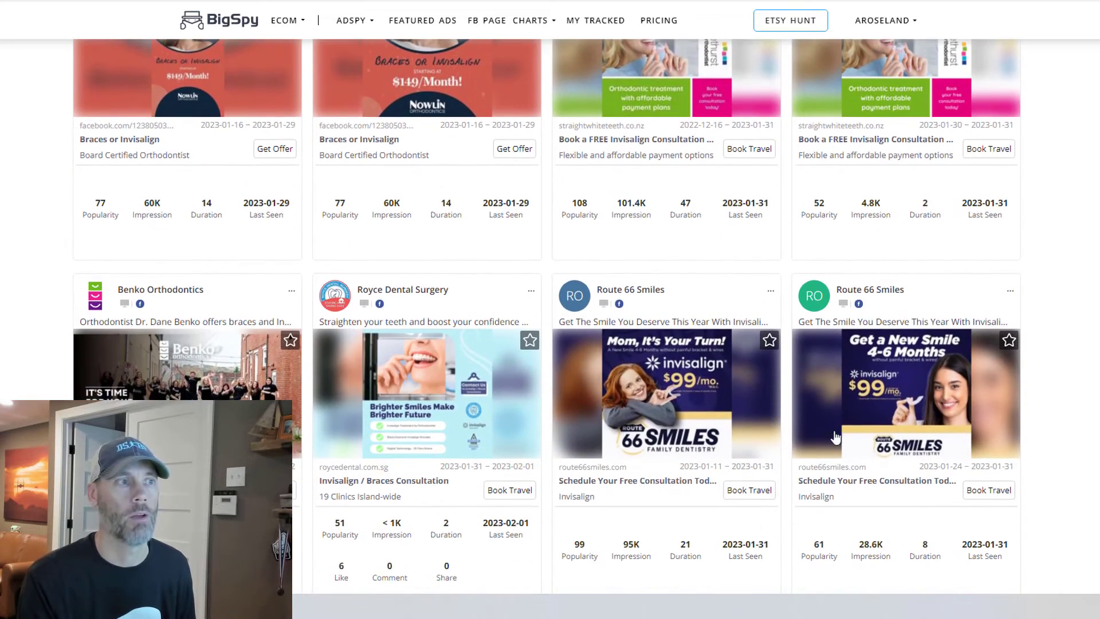
pyautogui.scroll(-6, 451, 391)
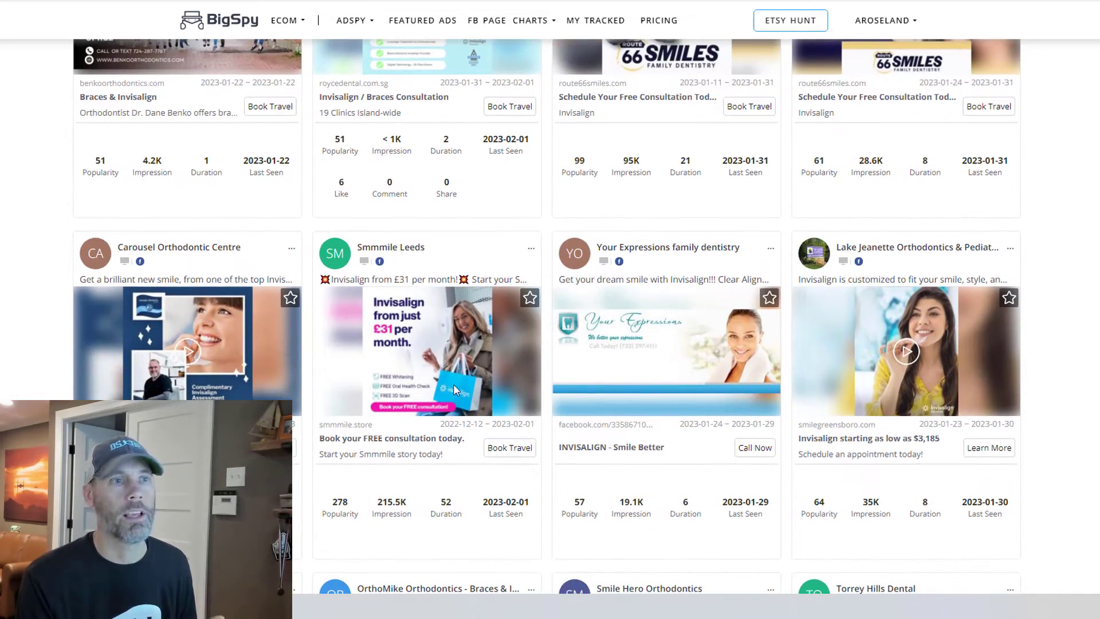
pyautogui.scroll(-2, 515, 398)
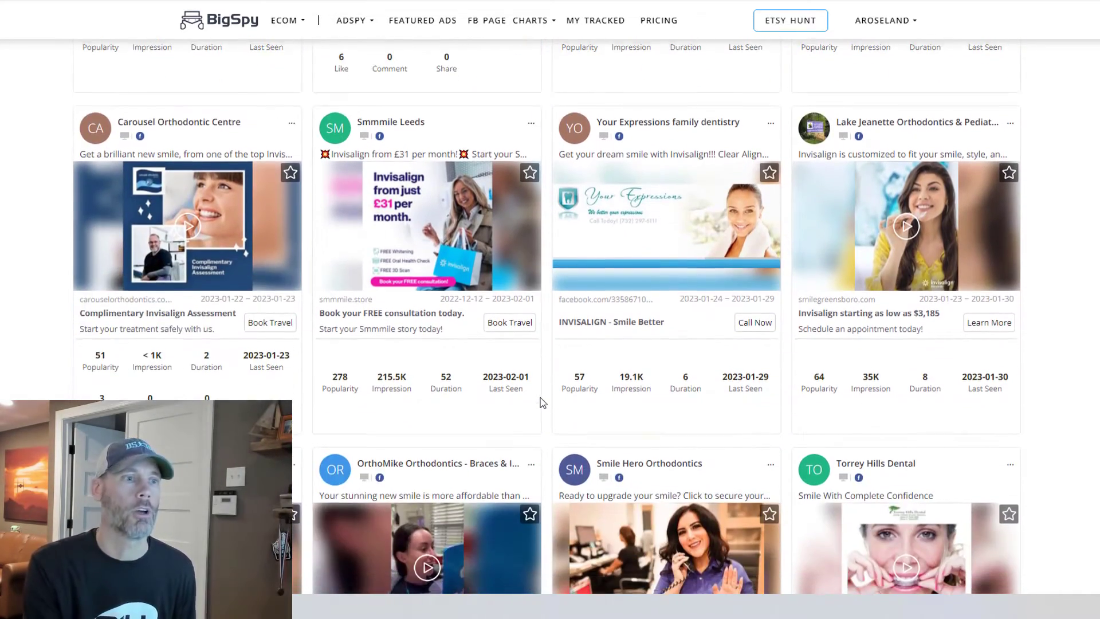
pyautogui.scroll(-3, 1081, 356)
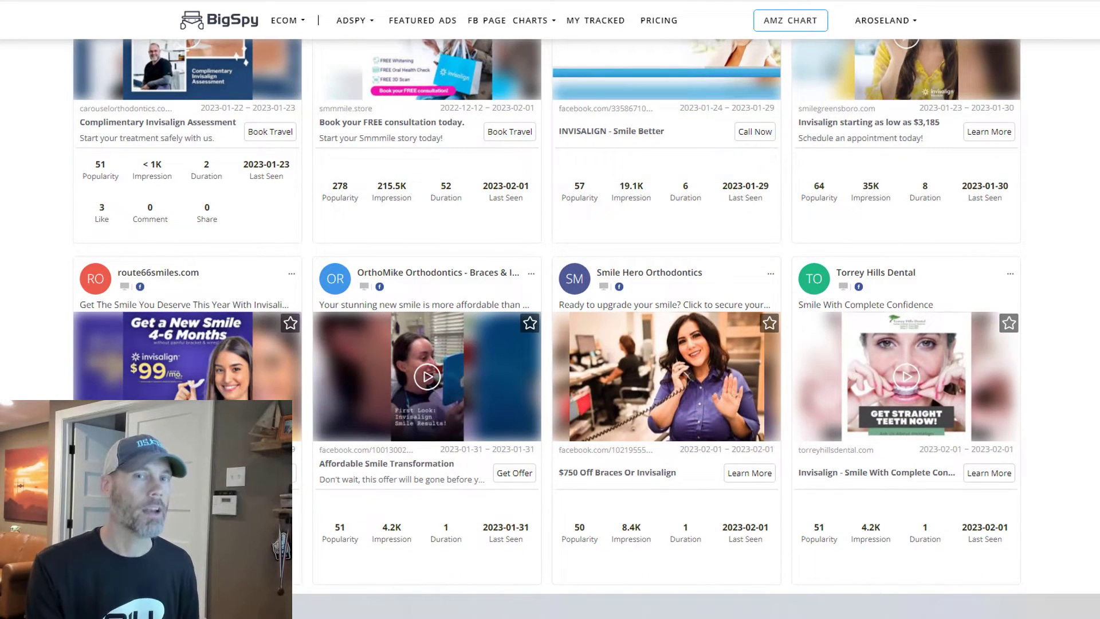
pyautogui.scroll(-1, 448, 329)
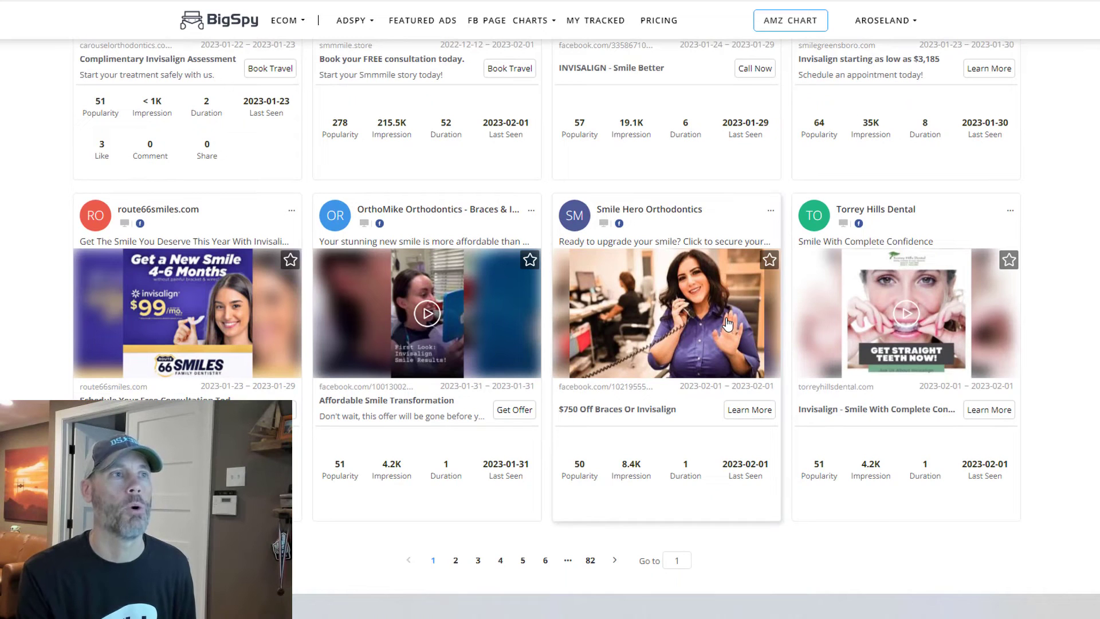
pyautogui.scroll(-2, 448, 330)
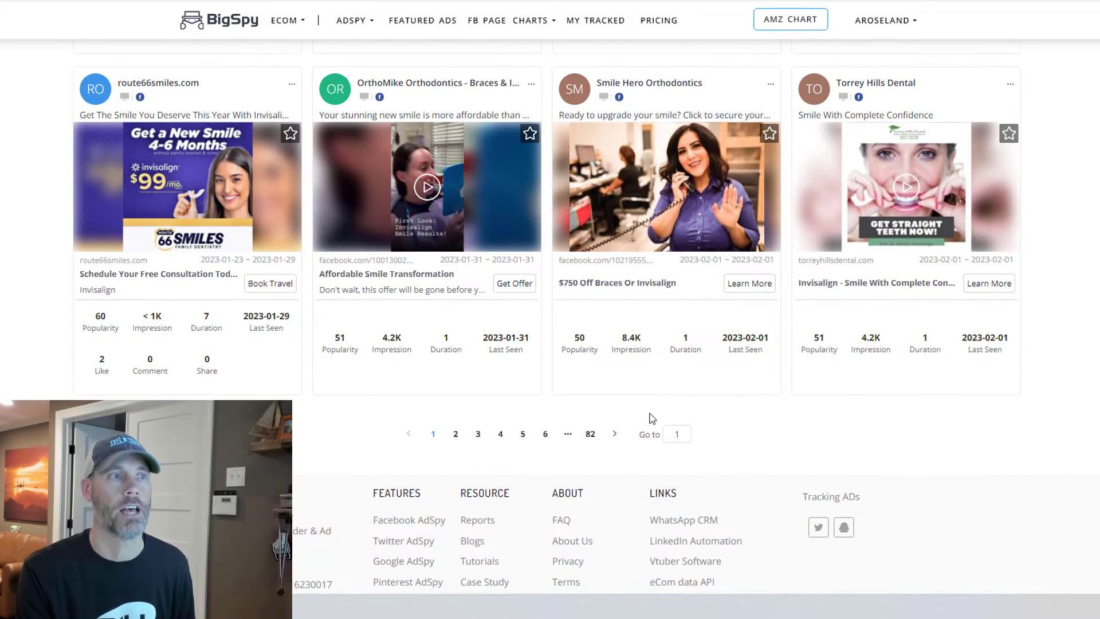
# Open page 3 of the invisalign results and compare the popularity, impressions, duration and offers of its ads.
pyautogui.click(479, 434)
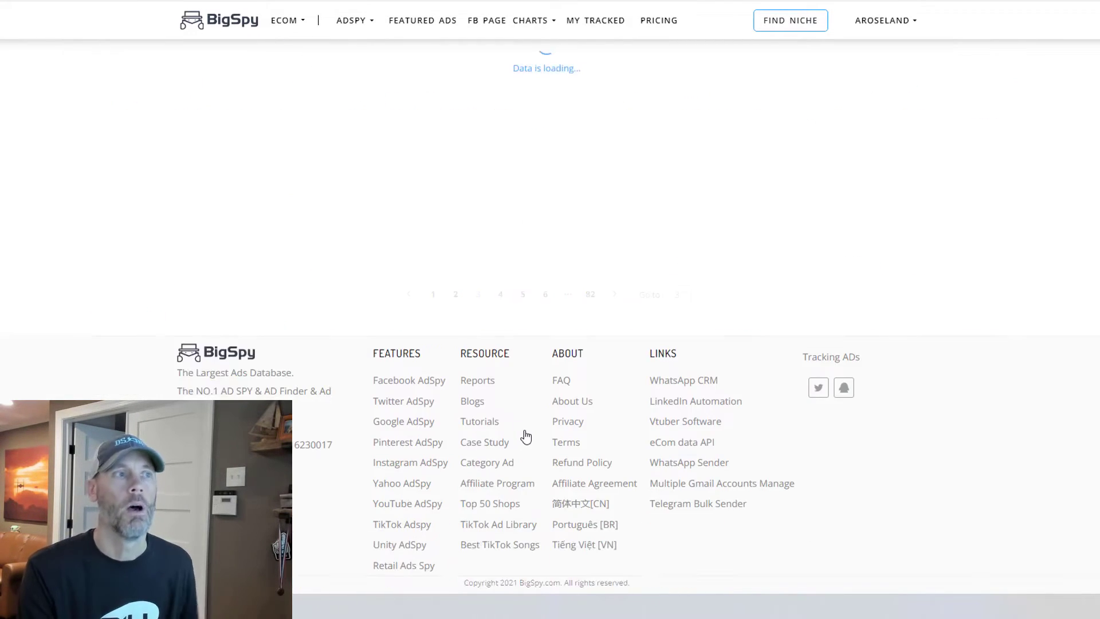
pyautogui.scroll(-6, 1031, 343)
pyautogui.scroll(2, 919, 330)
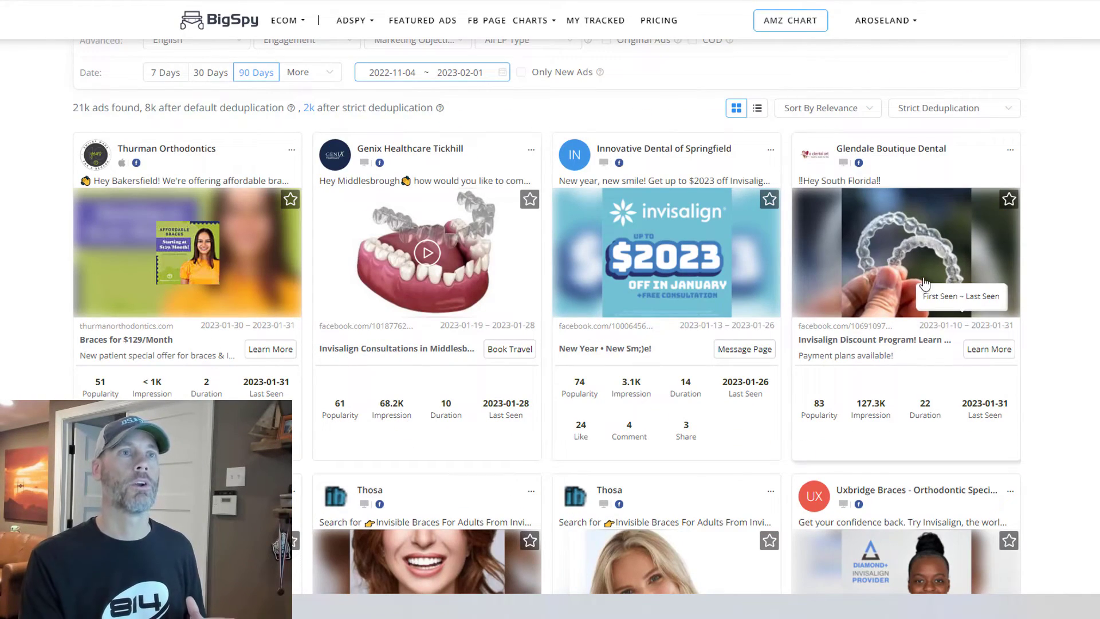
pyautogui.scroll(-4, 919, 327)
pyautogui.scroll(-4, 995, 234)
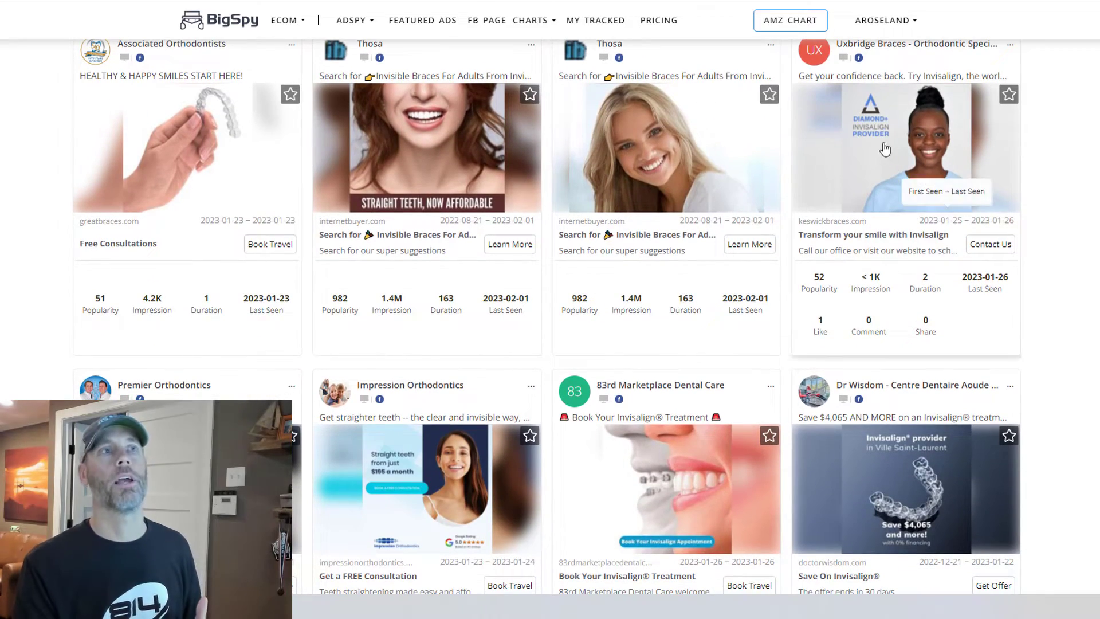
pyautogui.scroll(-1, 995, 234)
pyautogui.scroll(-6, 1062, 384)
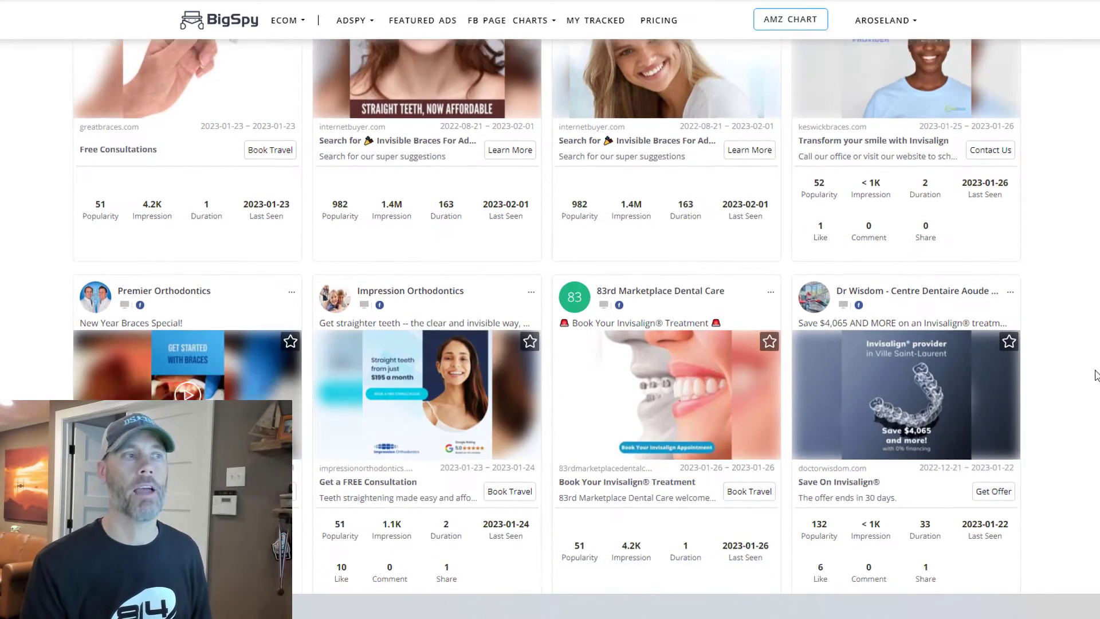
pyautogui.scroll(-3, 1060, 387)
pyautogui.scroll(-5, 1058, 391)
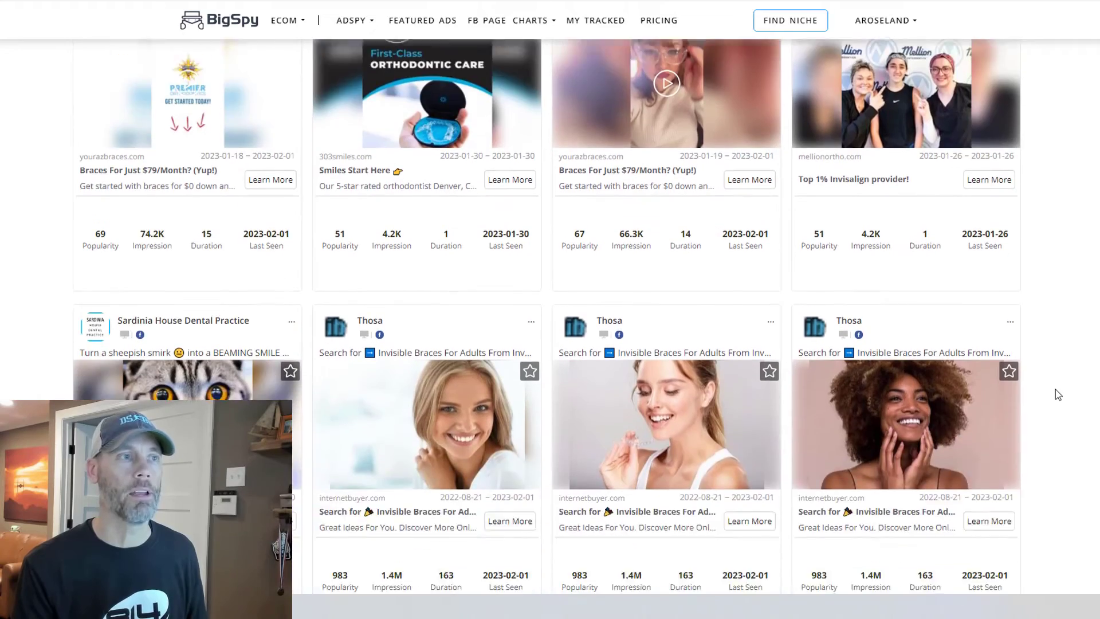
pyautogui.scroll(7, 973, 267)
pyautogui.scroll(-1, 1069, 344)
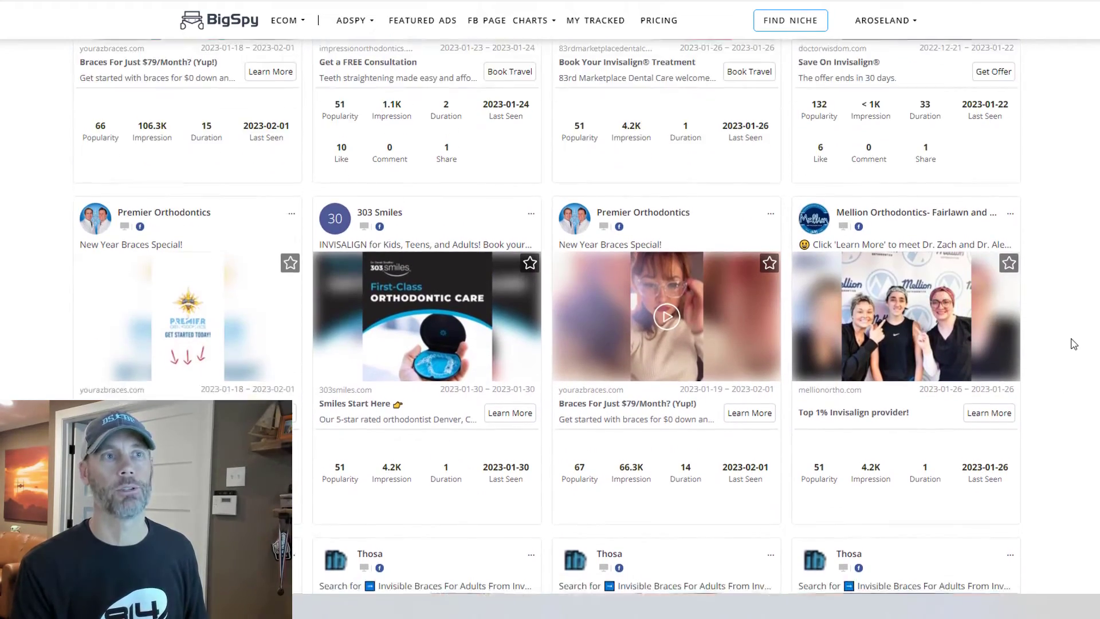
pyautogui.scroll(-12, 912, 324)
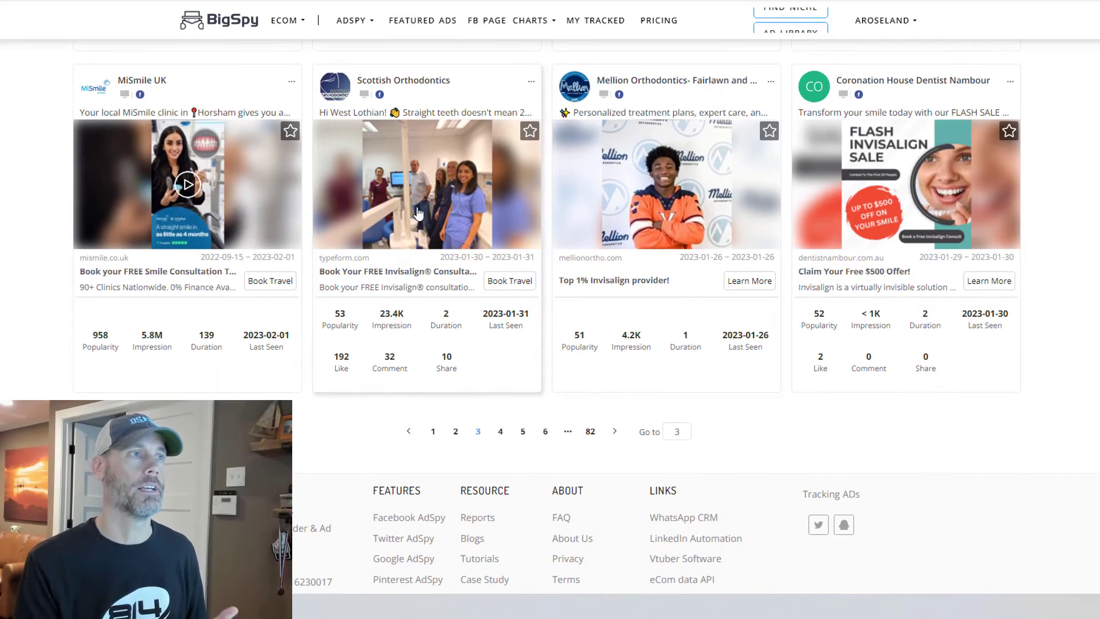
pyautogui.scroll(6, 803, 462)
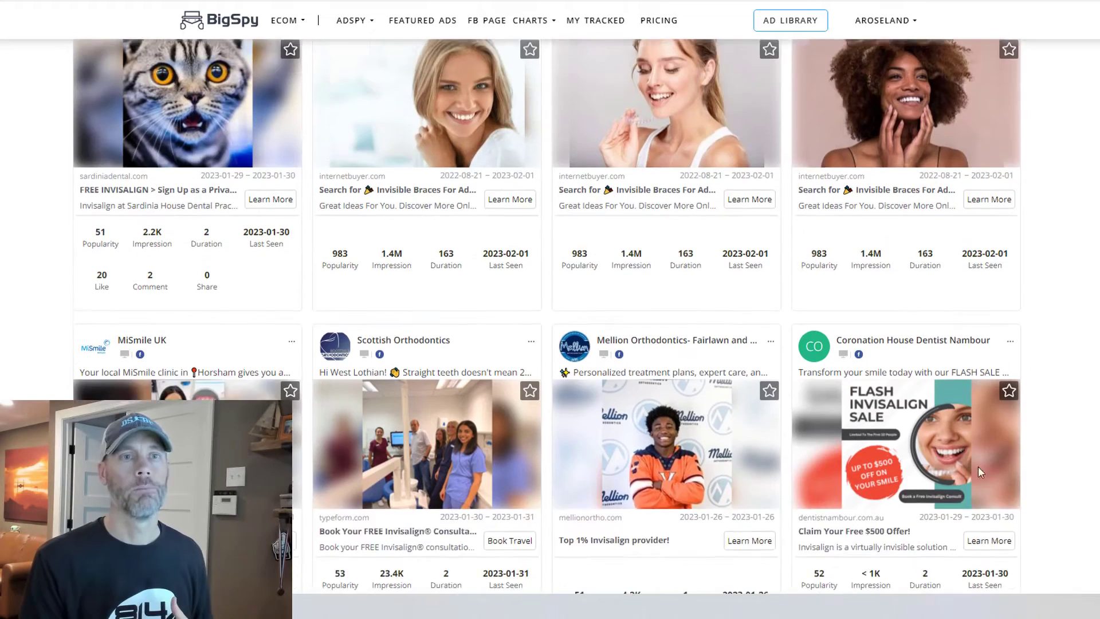
pyautogui.scroll(20, 547, 321)
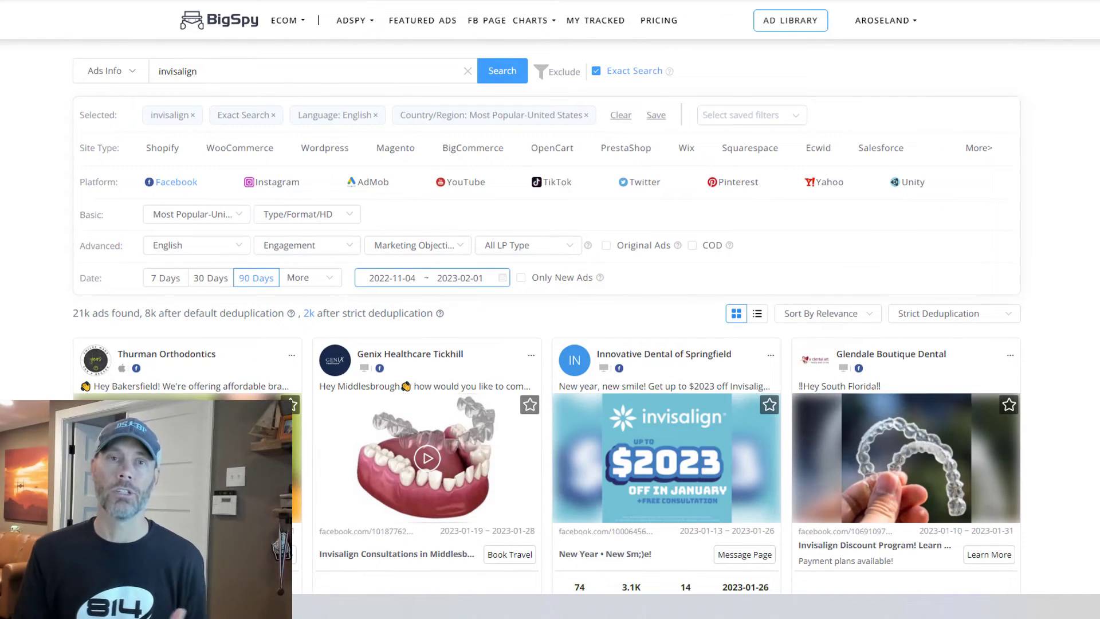
# Clear the invisalign search keyword, switch to the ClickBank Affiliate Marketplace and look through its top offers for a product to research.
pyautogui.doubleClick(193, 64)
pyautogui.press('BackSpace')
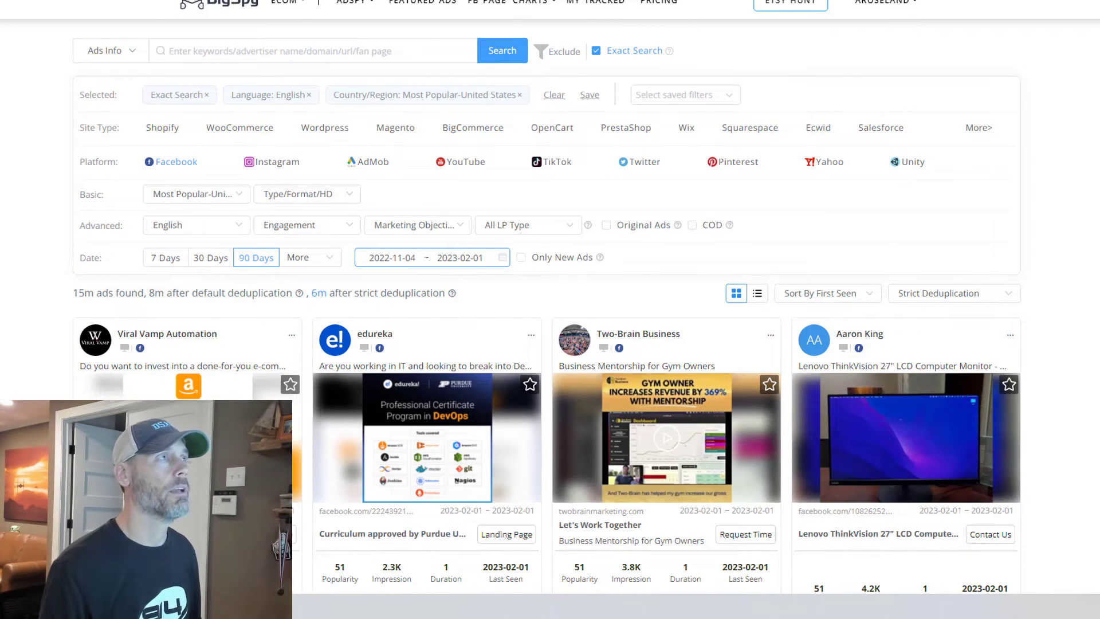
pyautogui.hotkey('ctrl', 'Tab')
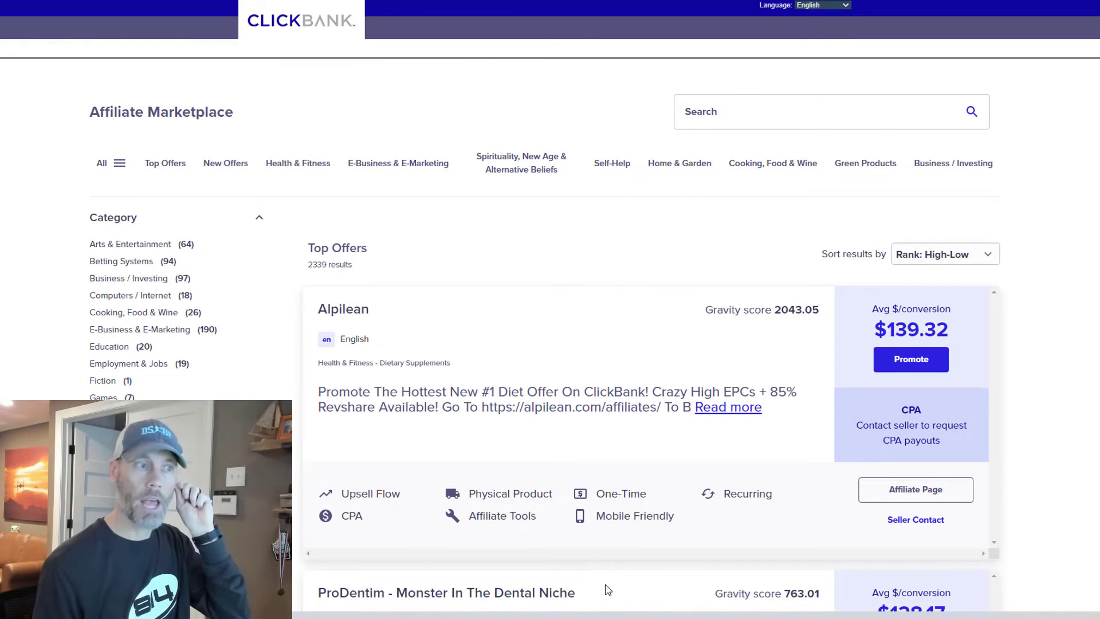
pyautogui.scroll(-2, 607, 590)
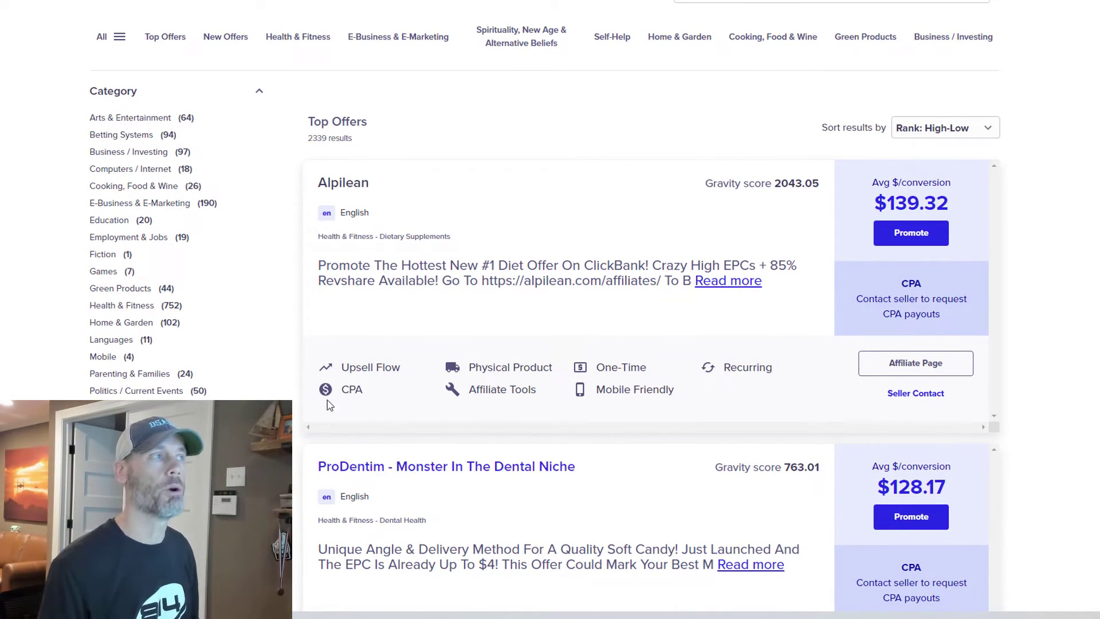
# Switch back to BigSpy and search the Facebook ads for "prodentim".
pyautogui.hotkey('ctrl', 'Tab')
pyautogui.click(259, 69)
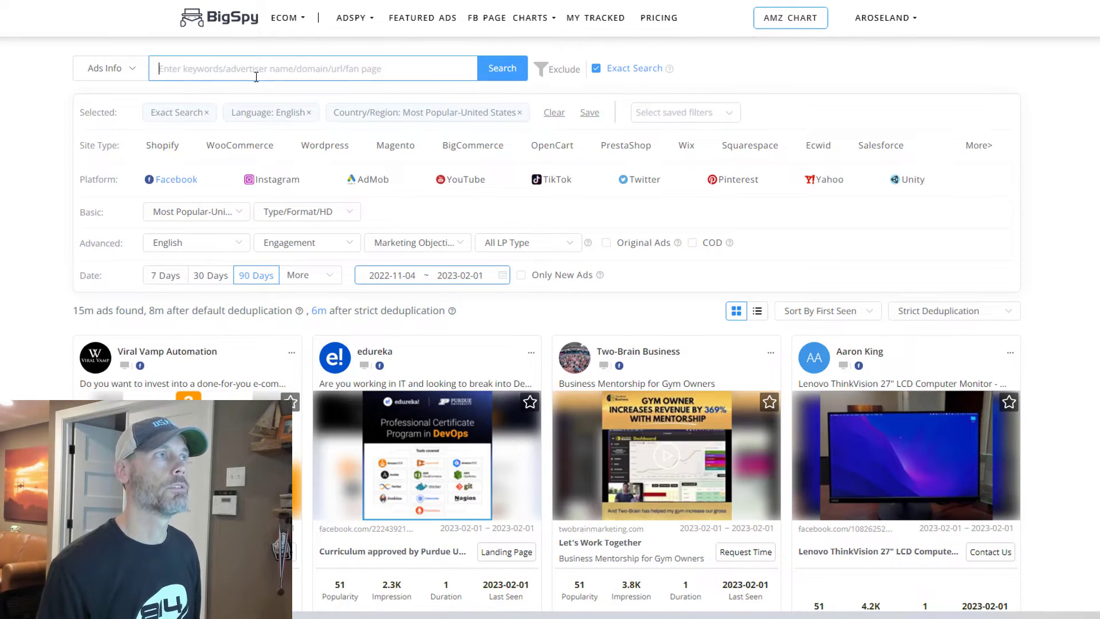
pyautogui.write('prodentim')
pyautogui.press('Return')
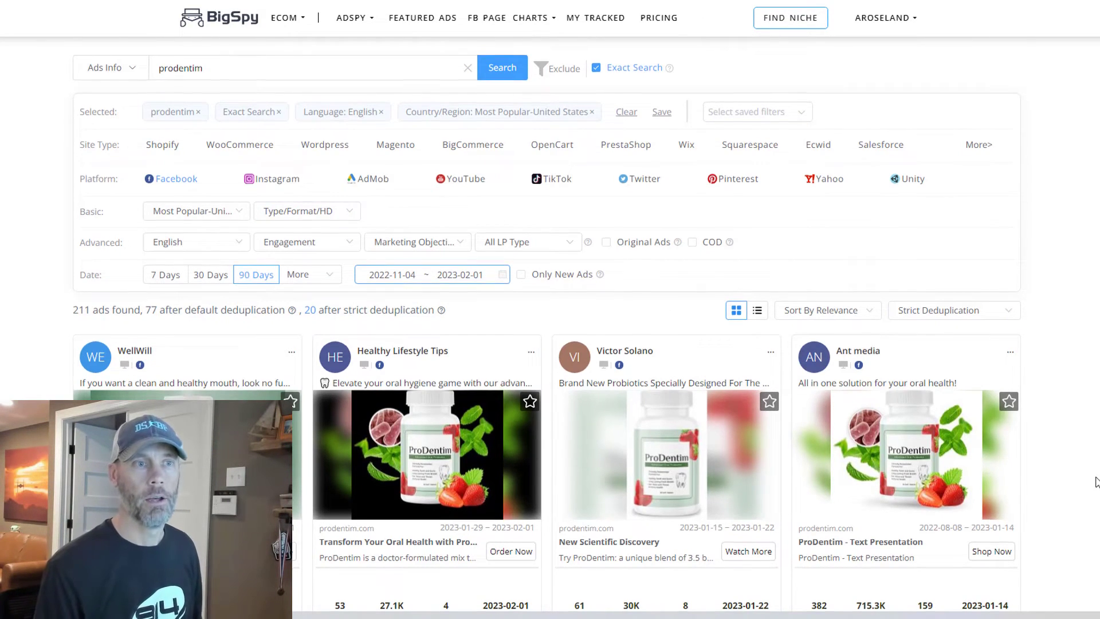
# Browse the prodentim ad results and compare their creatives, headlines, popularity, impressions and duration.
pyautogui.scroll(-2, 854, 378)
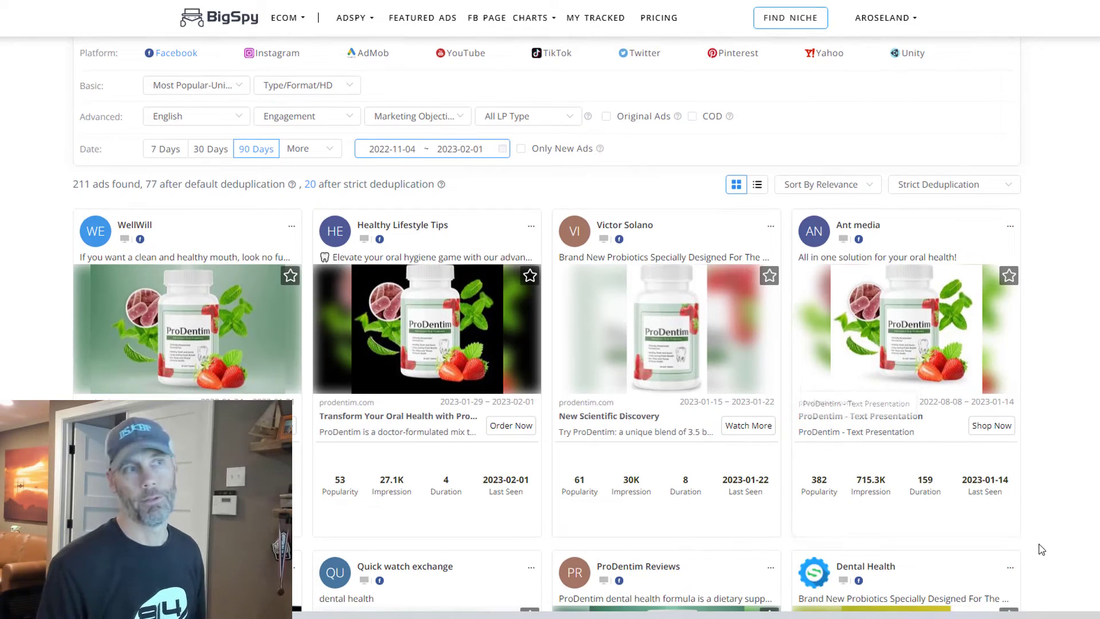
pyautogui.scroll(-2, 1077, 541)
pyautogui.scroll(-1, 1011, 488)
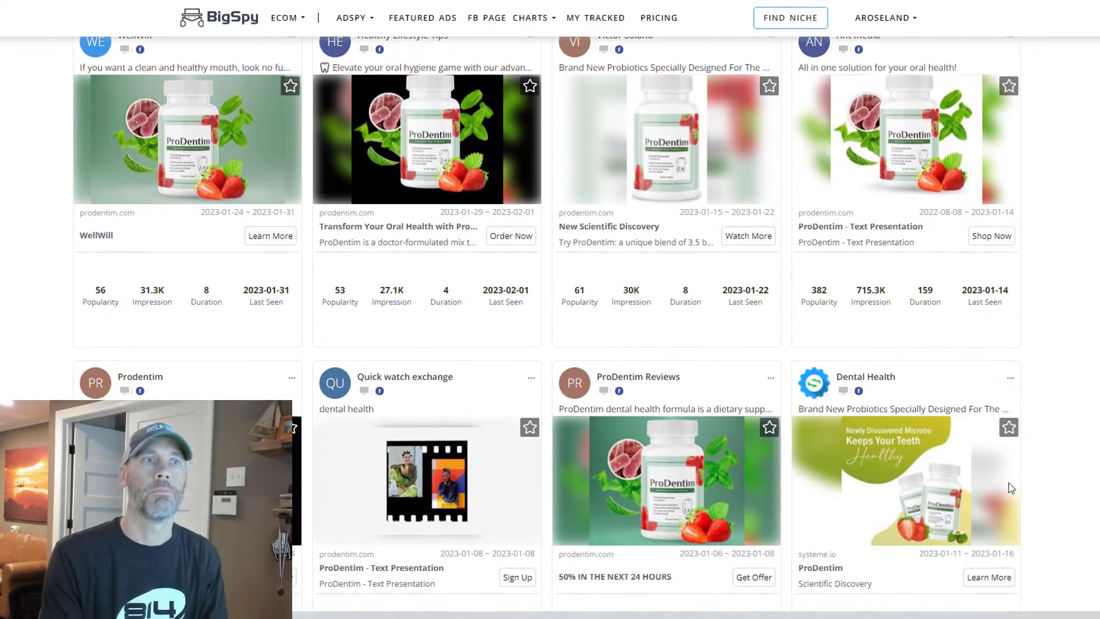
pyautogui.scroll(-5, 1074, 352)
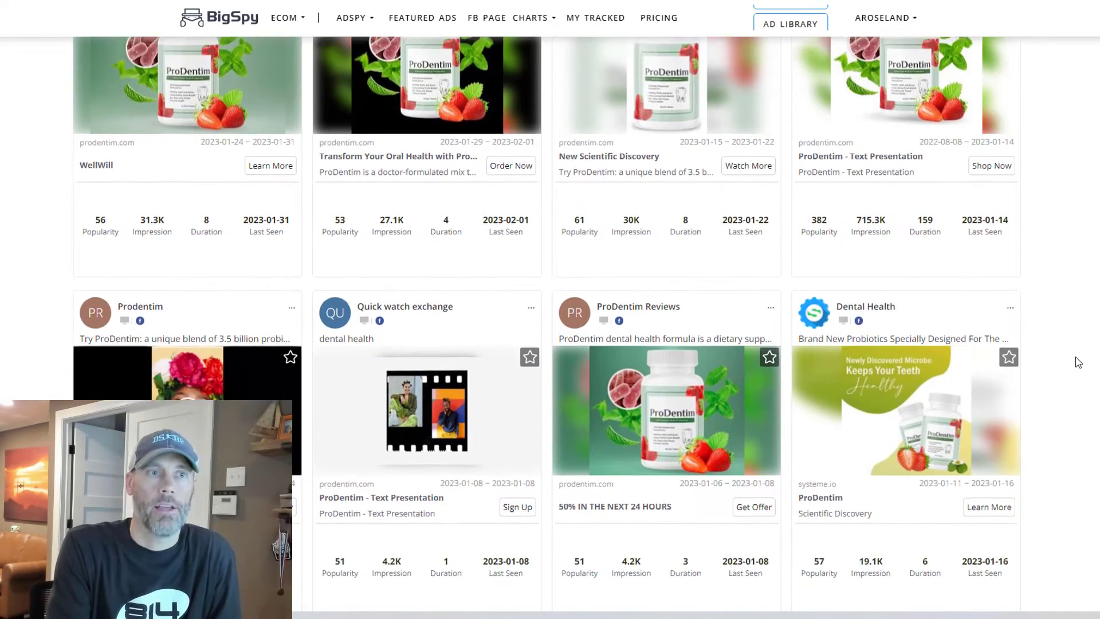
pyautogui.scroll(-5, 1091, 352)
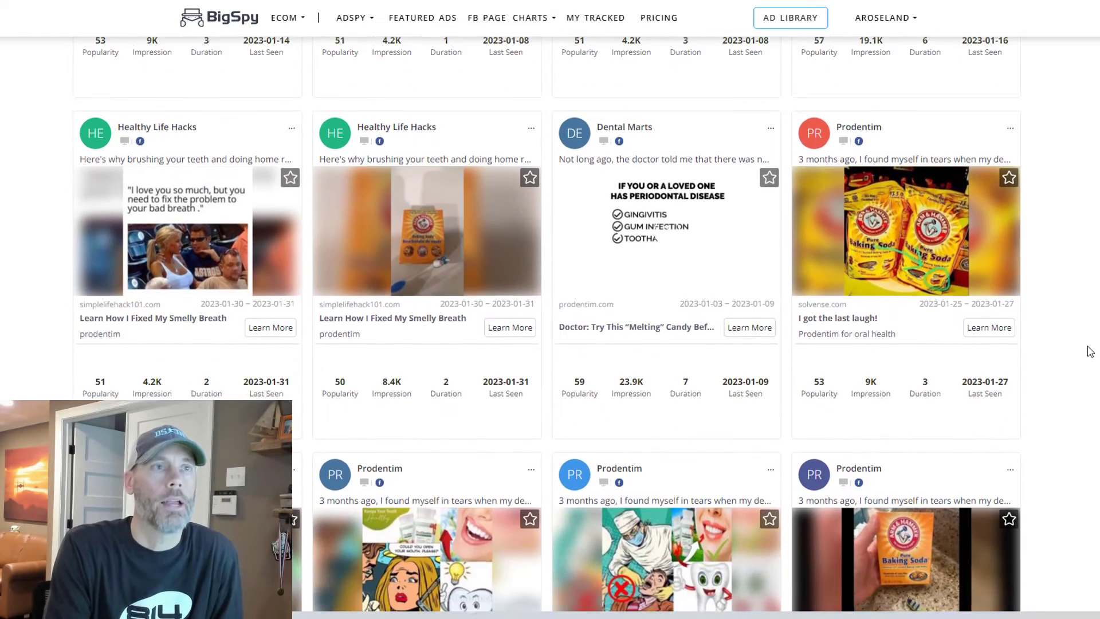
pyautogui.scroll(-3, 1090, 353)
pyautogui.scroll(2, 1090, 352)
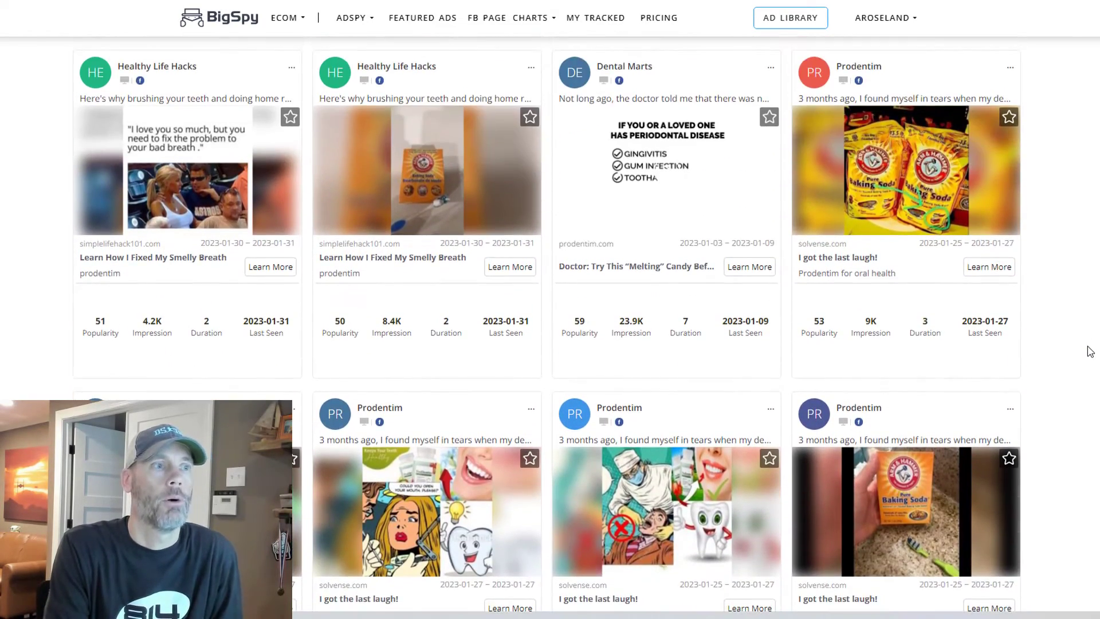
# Review the full page of prodentim ad results again, comparing advertisers, creatives, headlines, landing domains and run dates.
pyautogui.scroll(-2, 1090, 352)
pyautogui.scroll(-3, 1091, 351)
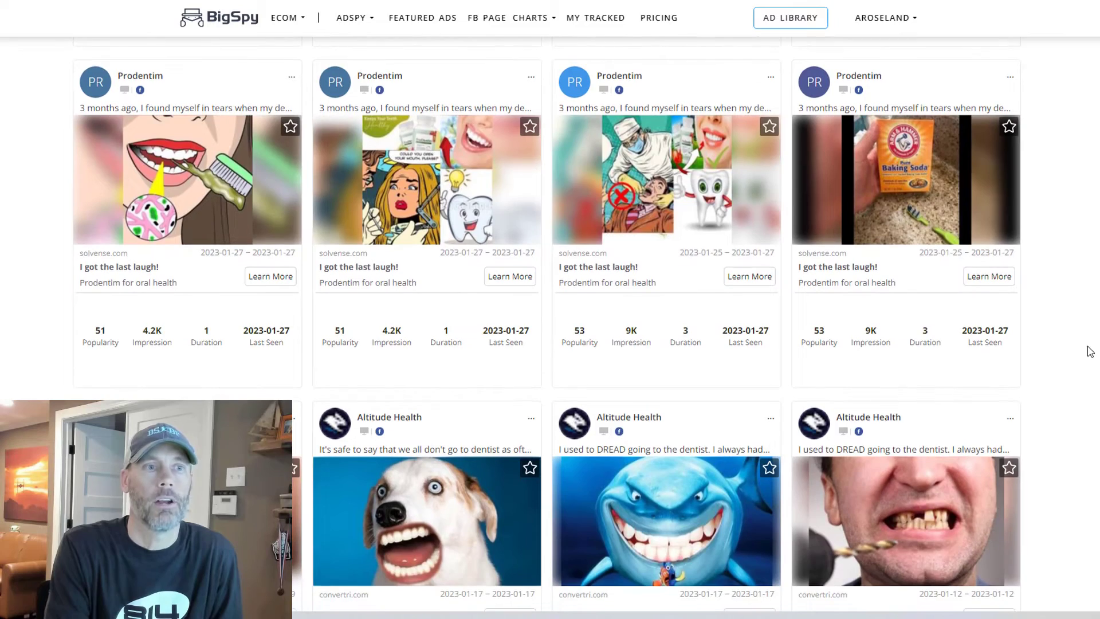
pyautogui.scroll(16, 1090, 351)
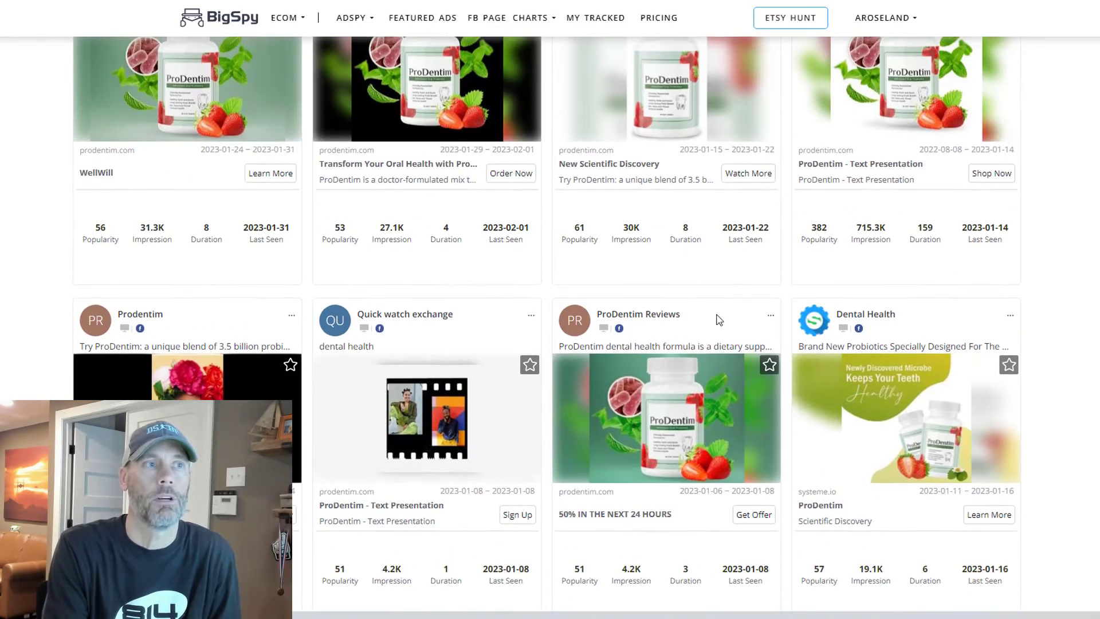
pyautogui.scroll(4, 1078, 385)
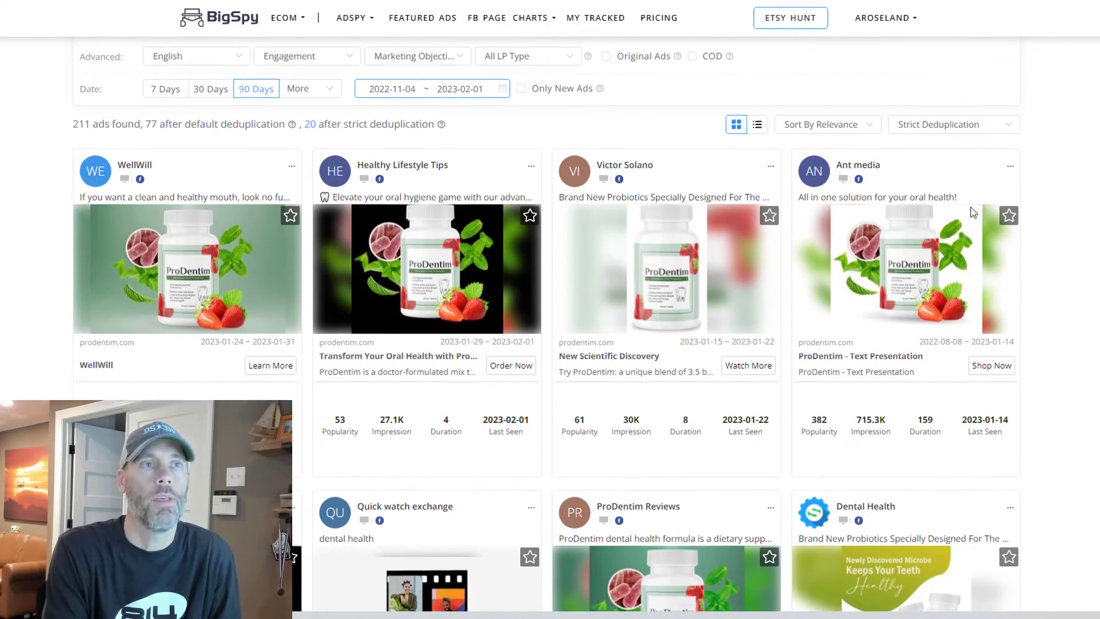
pyautogui.scroll(-18, 1078, 385)
pyautogui.scroll(-4, 366, 343)
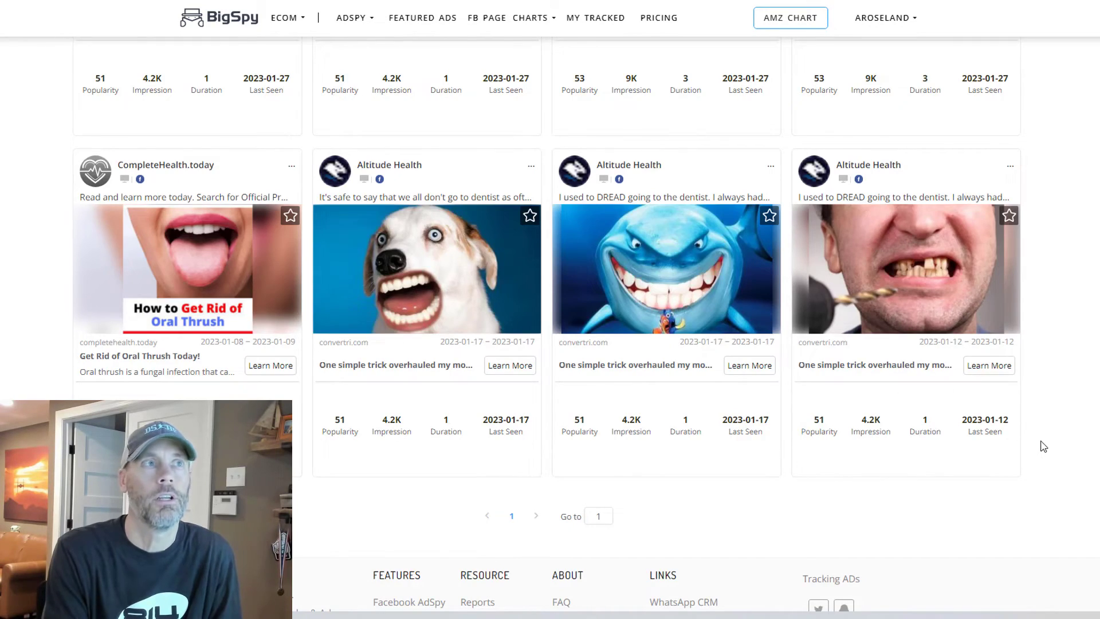
pyautogui.scroll(10, 1043, 446)
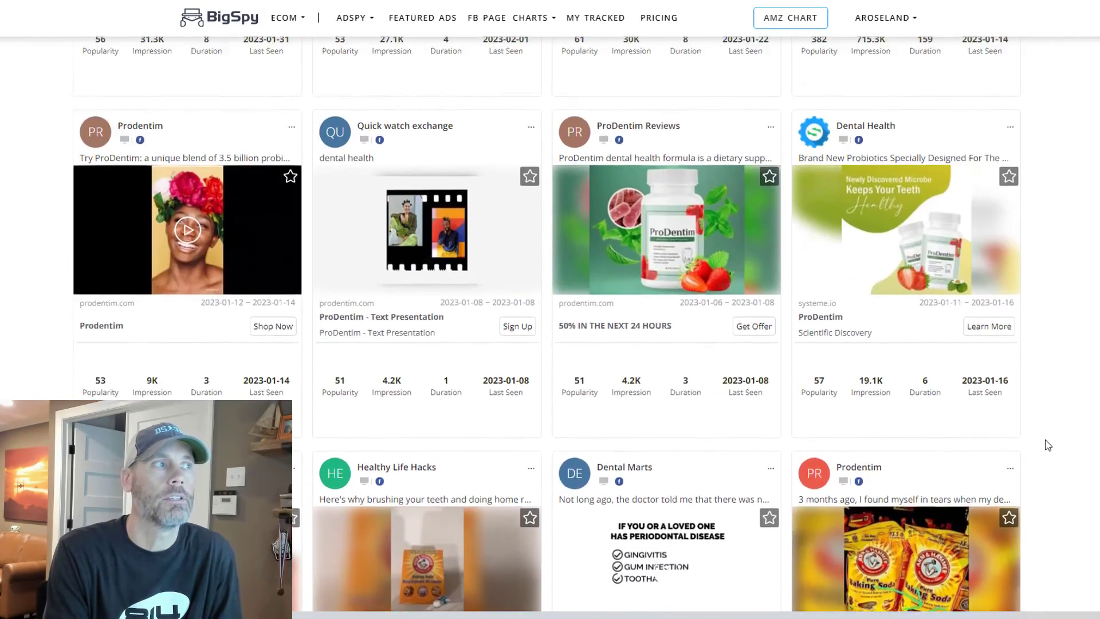
pyautogui.scroll(6, 1047, 445)
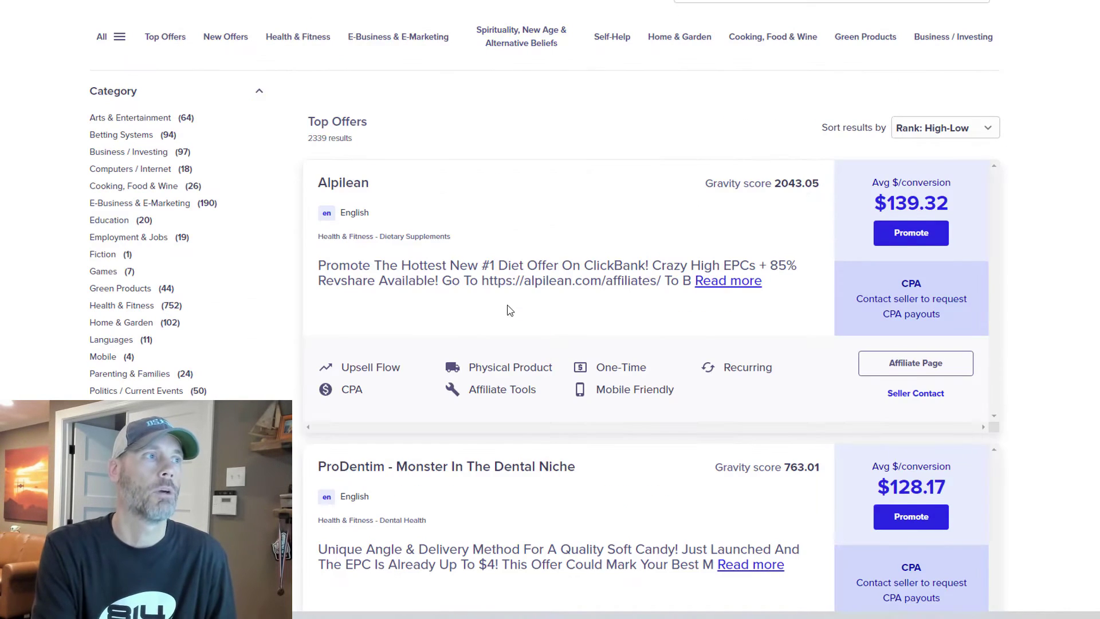
# Check the top offers in the ClickBank marketplace, then return to BigSpy and search the Facebook ads for "alpilean".
pyautogui.scroll(2, 271, 364)
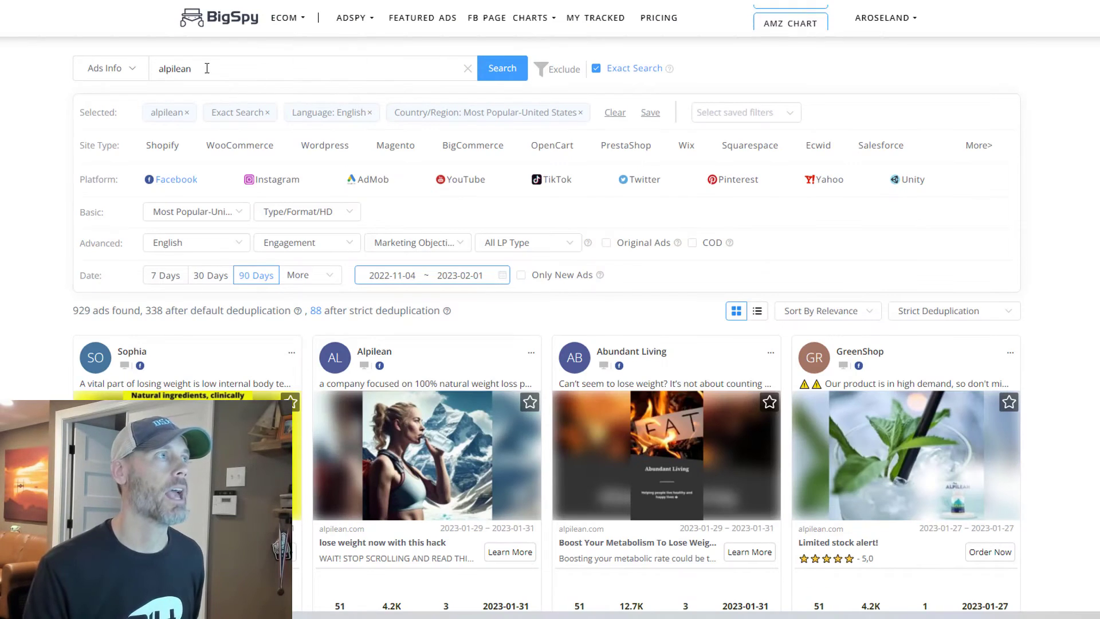
pyautogui.click(502, 68)
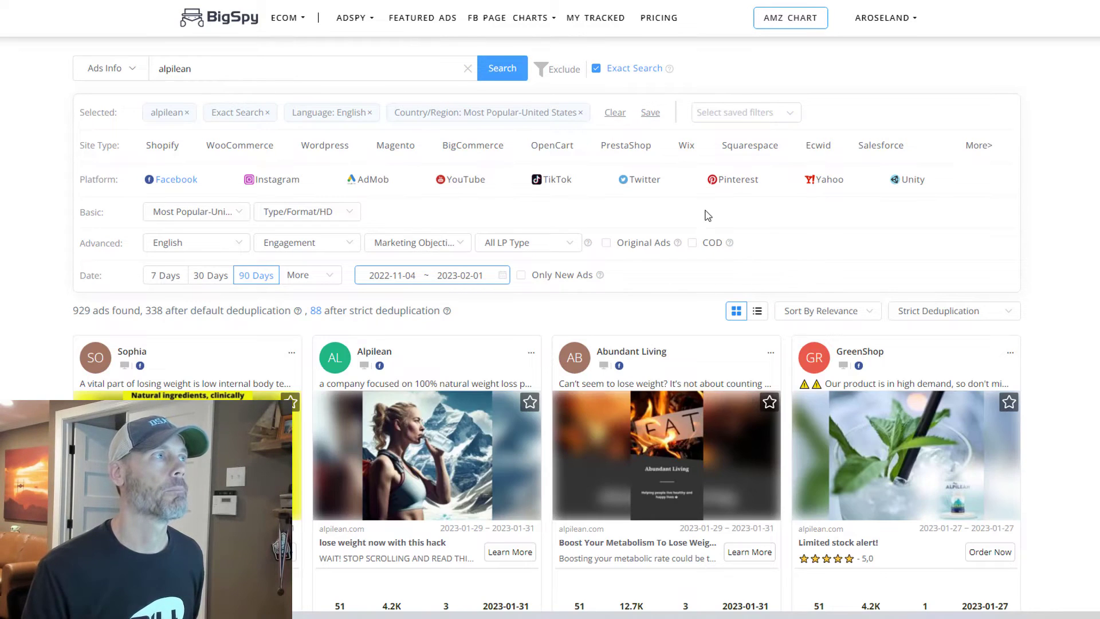
# Browse the alpilean Facebook ad results and compare their creatives, headlines, impressions and duration.
pyautogui.moveTo(531, 352)
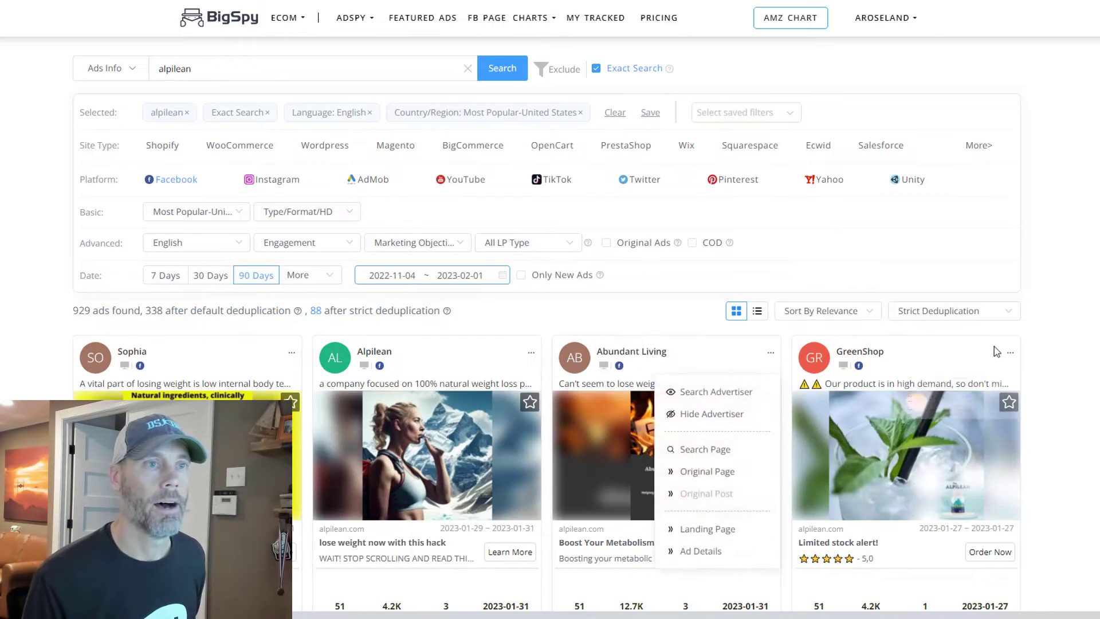
pyautogui.scroll(-3, 994, 346)
pyautogui.scroll(-8, 1092, 353)
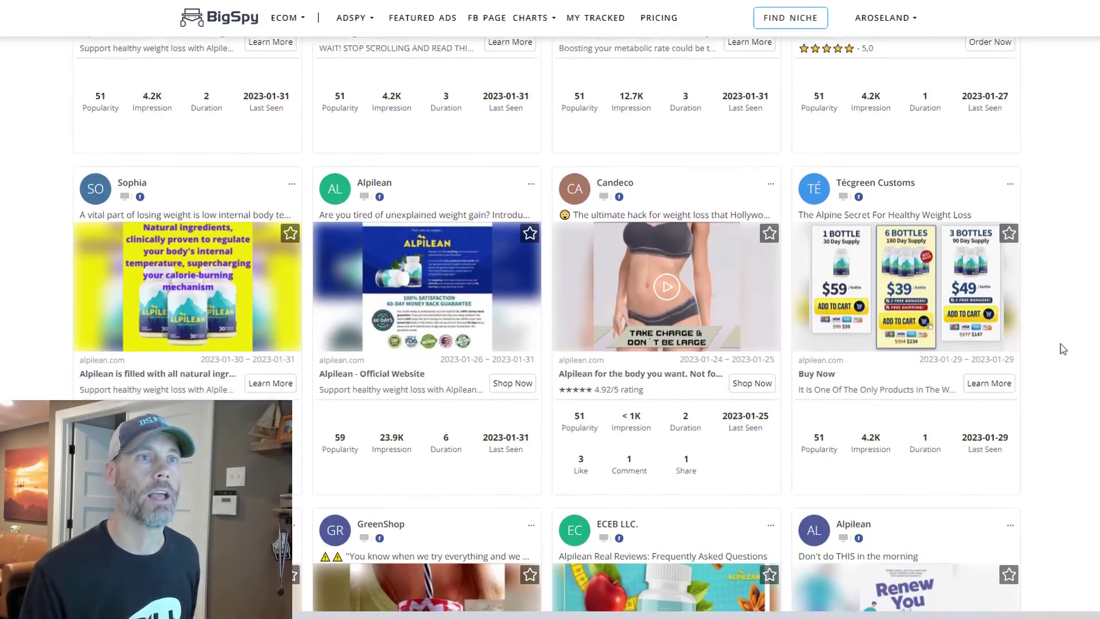
pyautogui.scroll(-7, 195, 392)
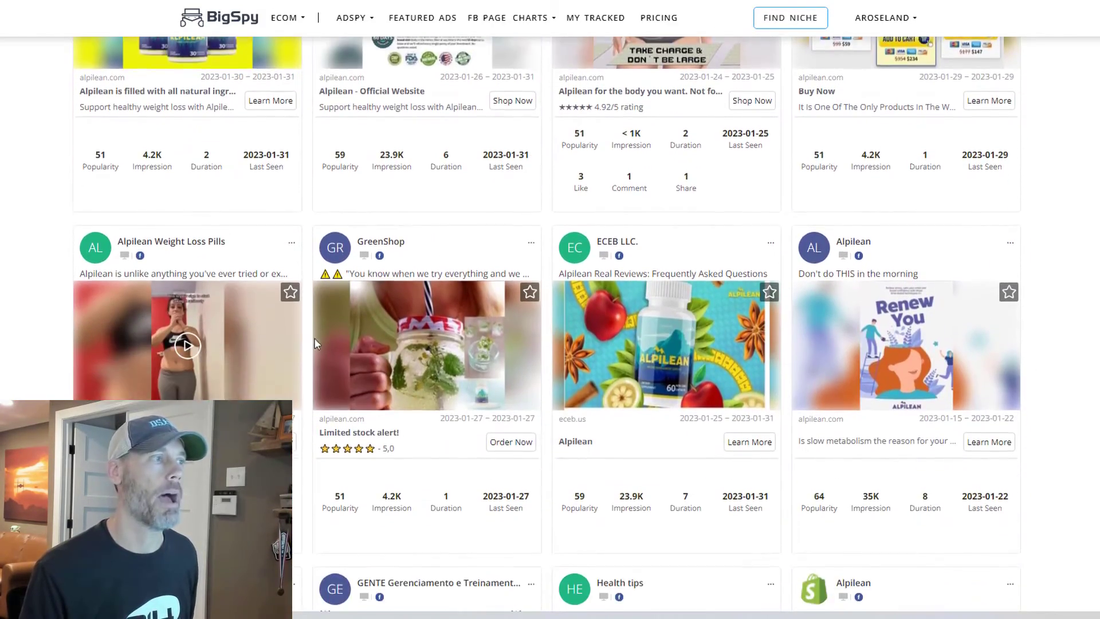
pyautogui.scroll(-10, 261, 276)
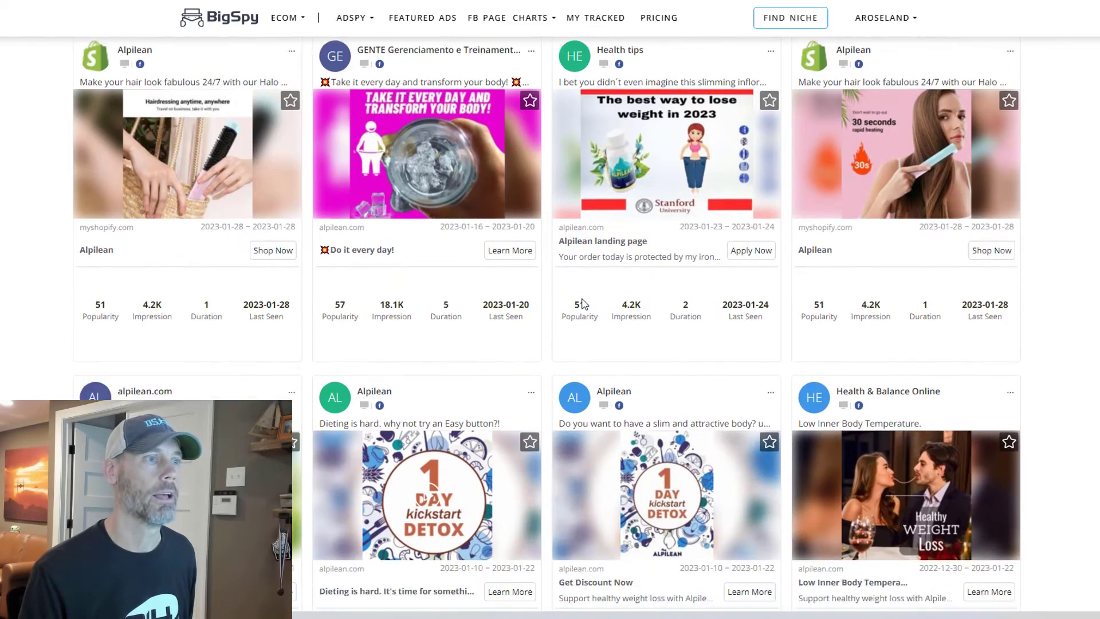
pyautogui.scroll(-1, 915, 295)
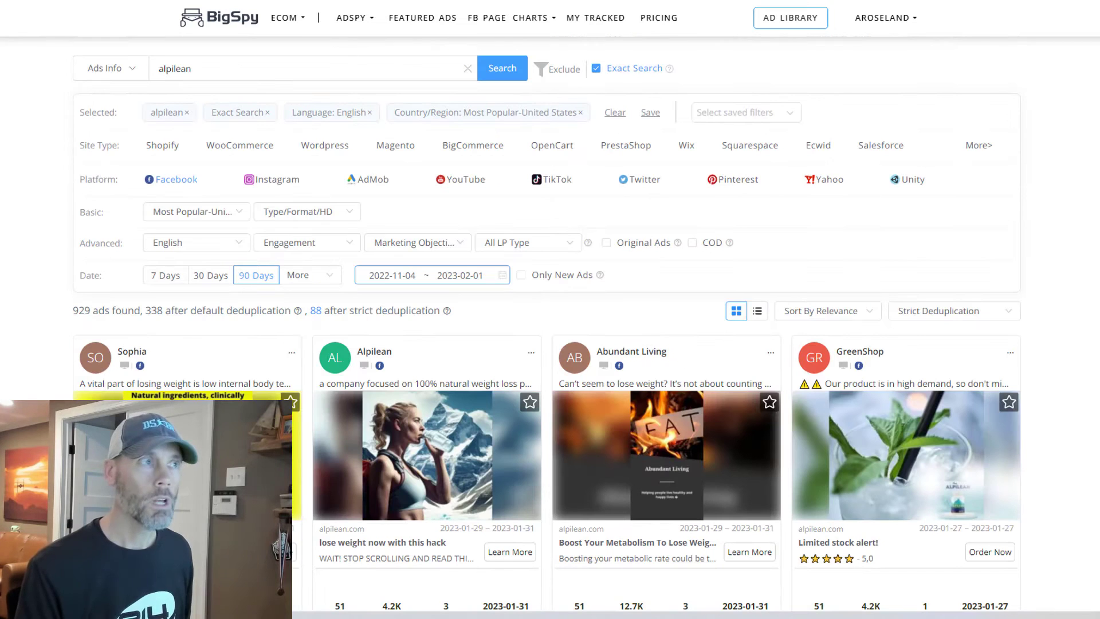
# Filter the alpilean ads to the YouTube platform and preview the new-health-trends.com "Alpilean 1.2" video ad.
pyautogui.click(447, 183)
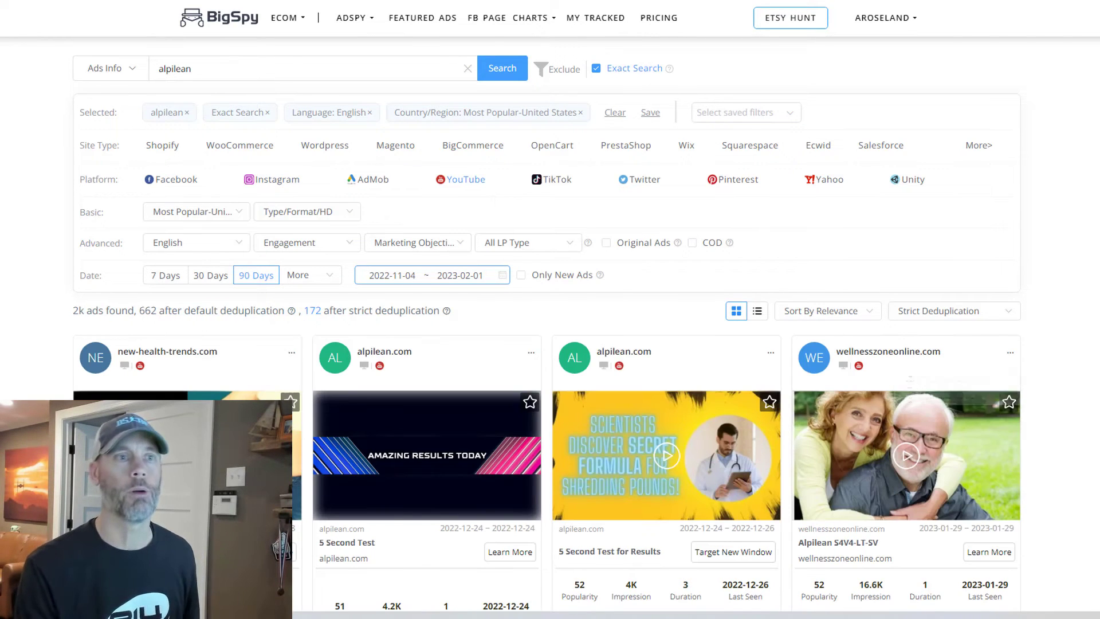
pyautogui.scroll(-2, 974, 357)
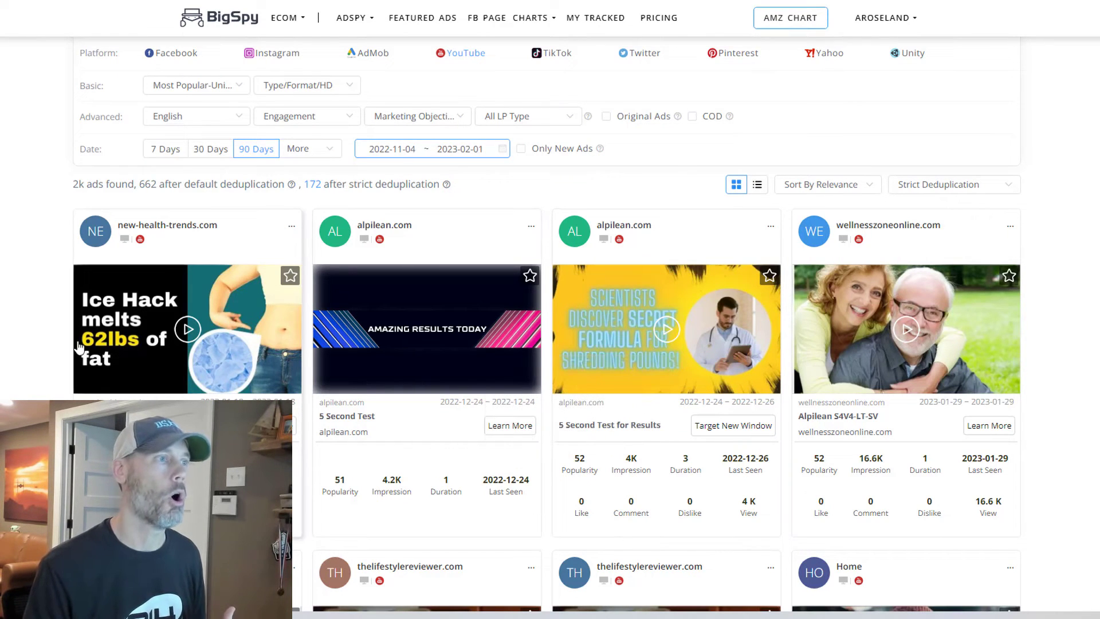
pyautogui.click(164, 331)
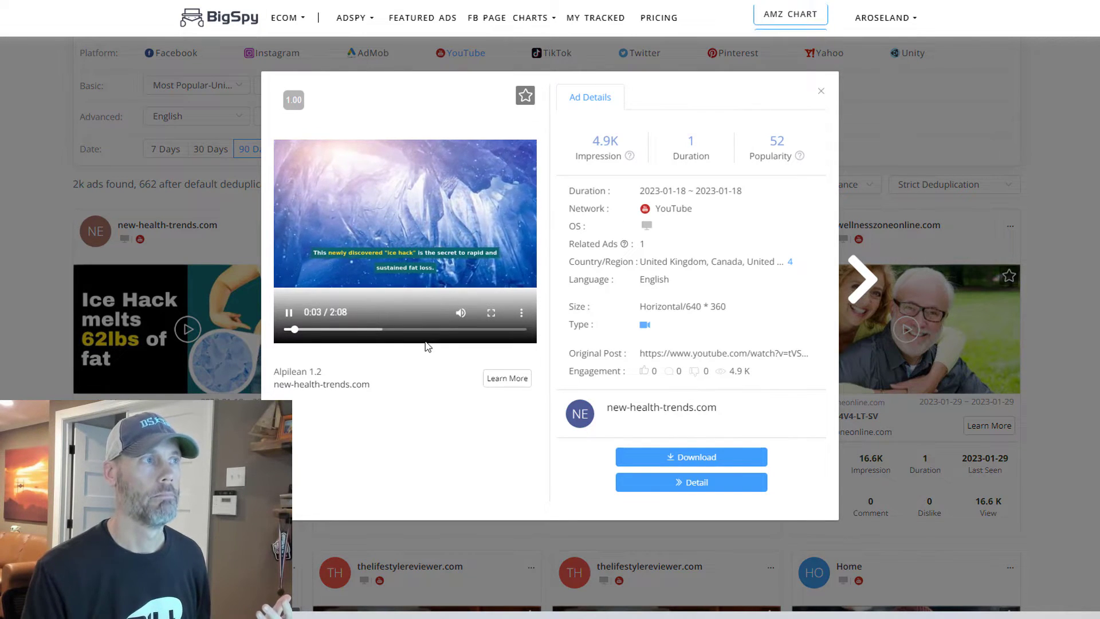
pyautogui.click(287, 317)
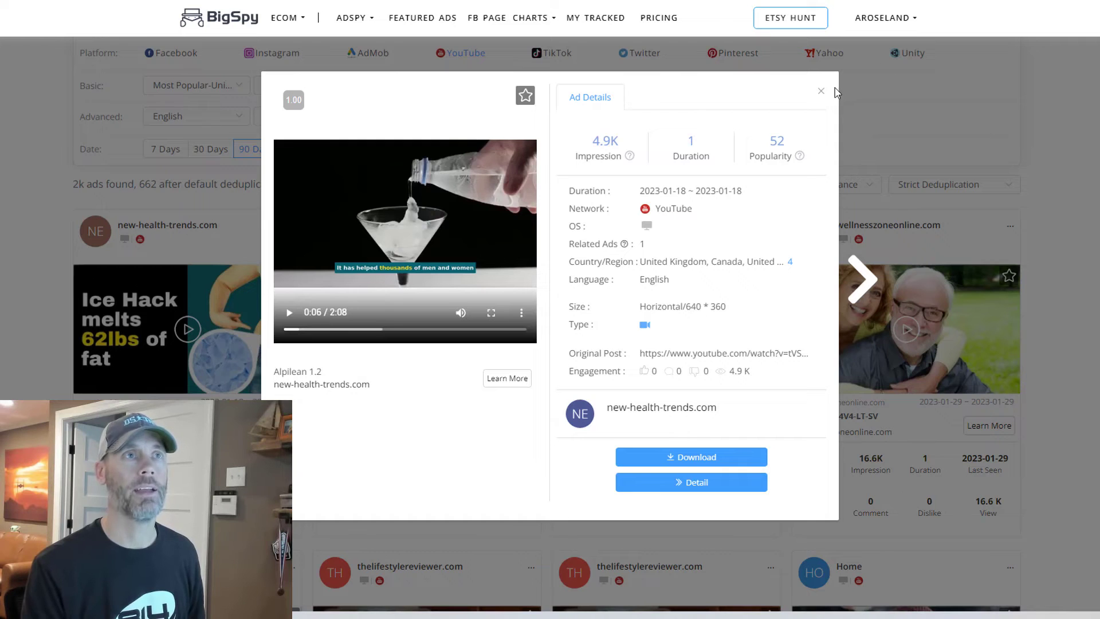
pyautogui.click(979, 141)
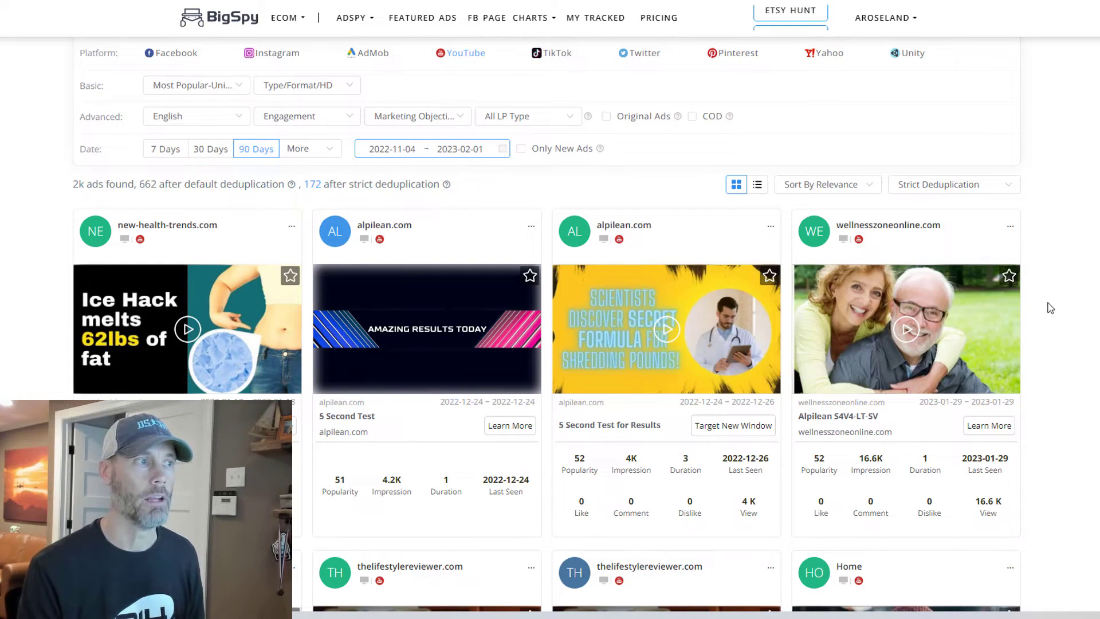
# View the details and video of the alpilean.com "5 Second Test for Results" ad, then close it.
pyautogui.click(694, 346)
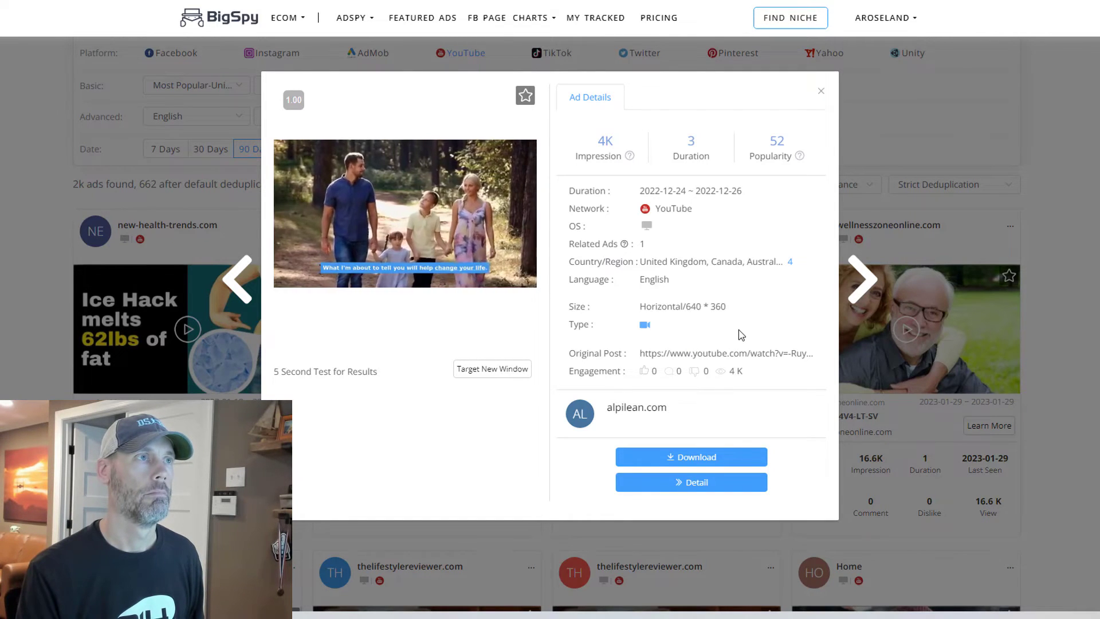
pyautogui.click(821, 92)
pyautogui.scroll(-7, 1077, 252)
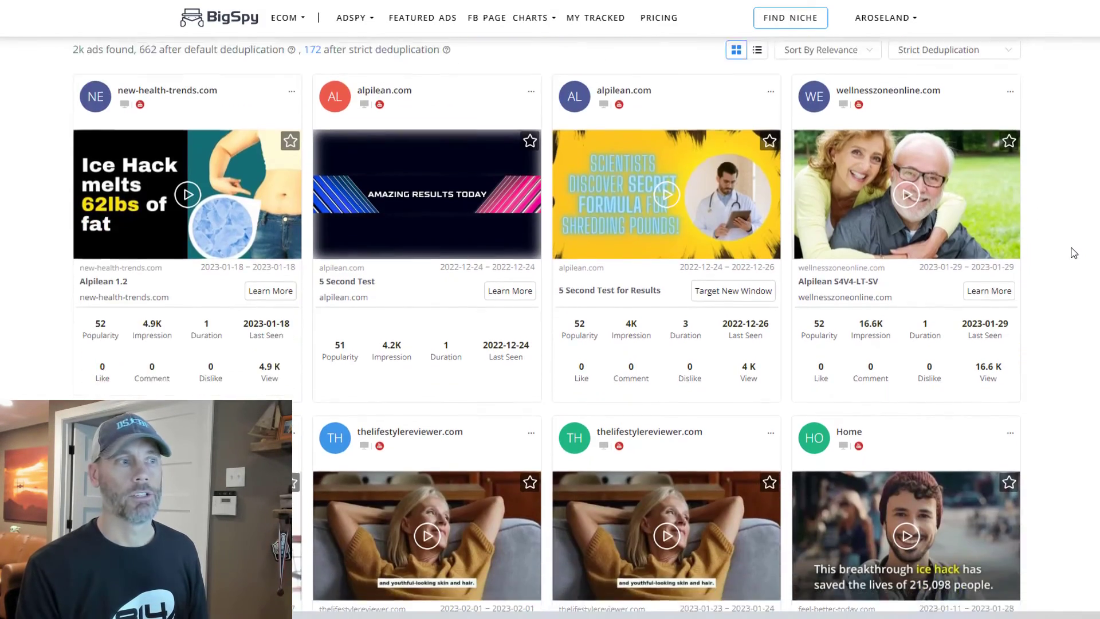
pyautogui.scroll(4, 1071, 250)
pyautogui.scroll(5, 1076, 264)
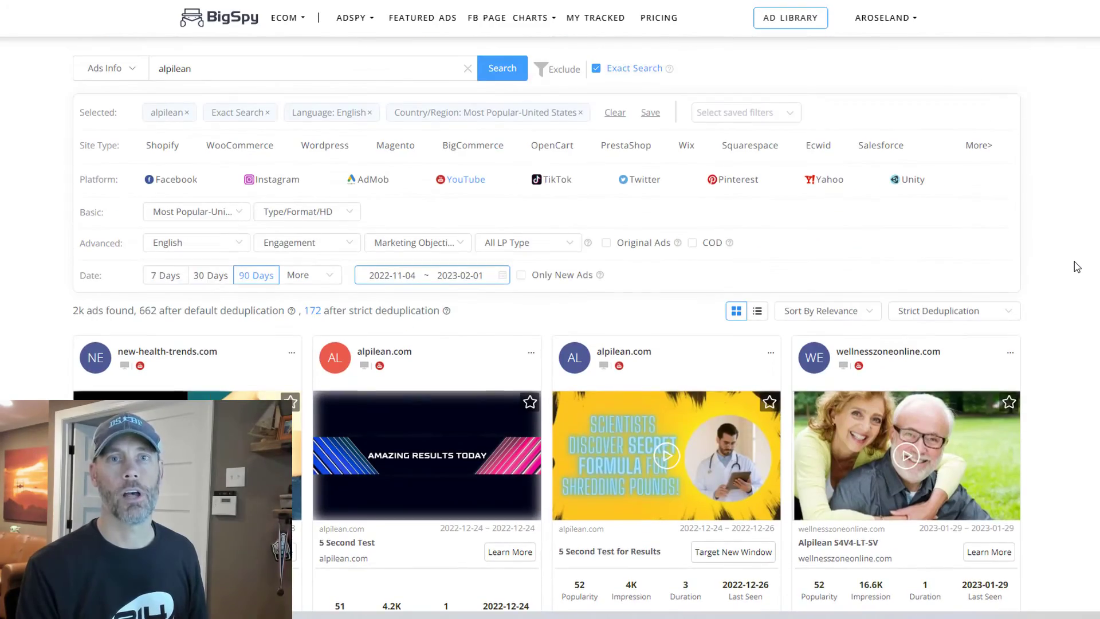
# Look through the alpilean YouTube ads and compare their hooks, popularity, impressions, views and duration.
pyautogui.scroll(-3, 1076, 266)
pyautogui.scroll(-4, 1074, 268)
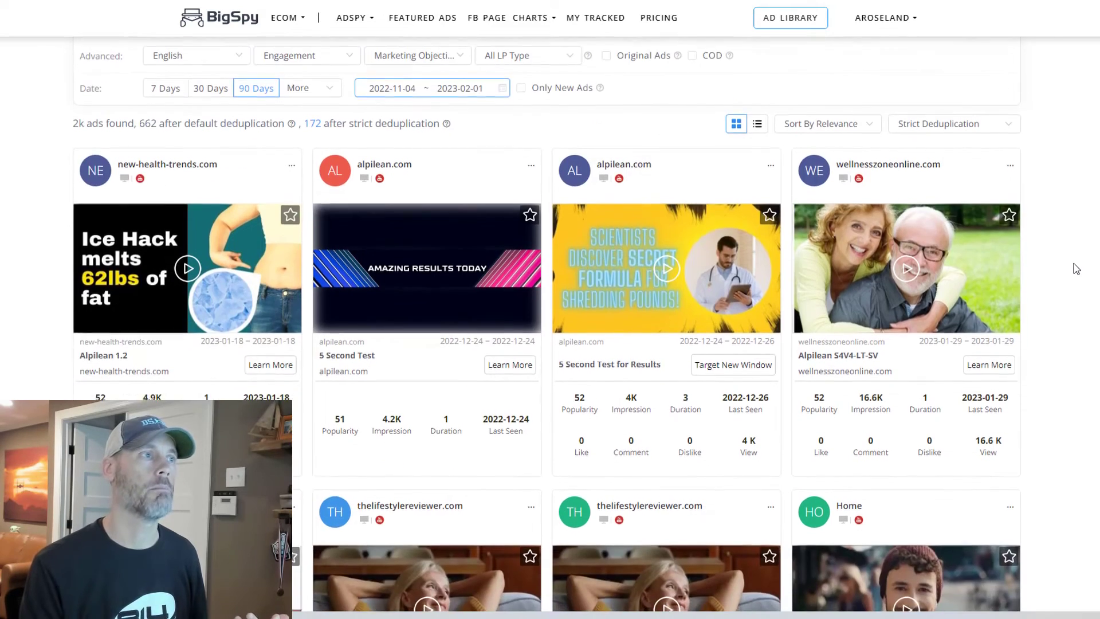
pyautogui.scroll(1, 1080, 262)
pyautogui.scroll(-1, 1081, 263)
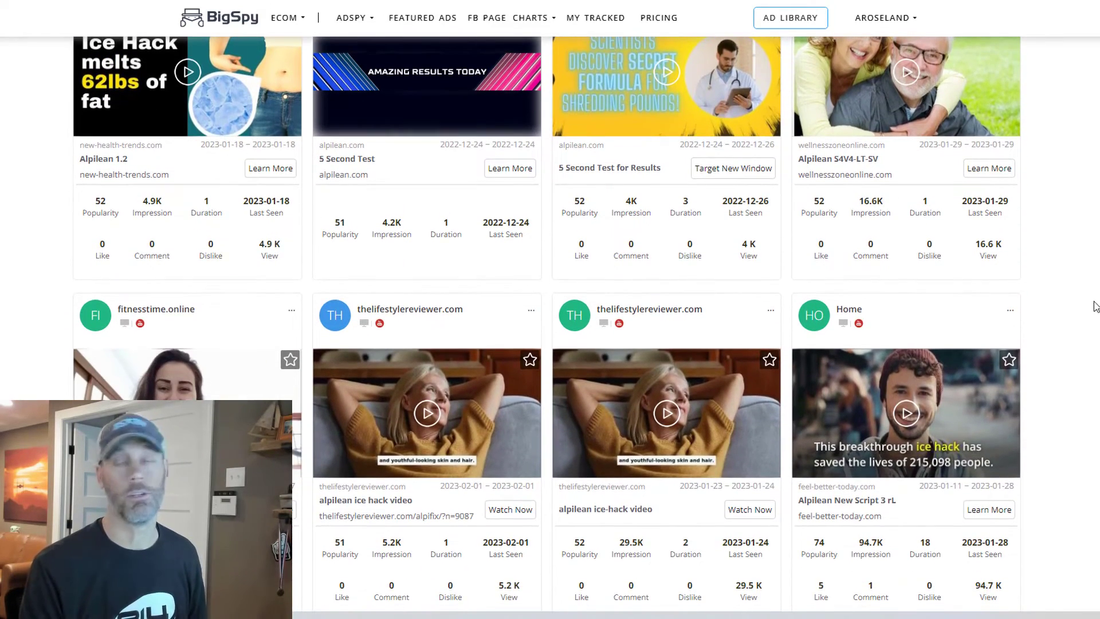
pyautogui.scroll(4, 1083, 321)
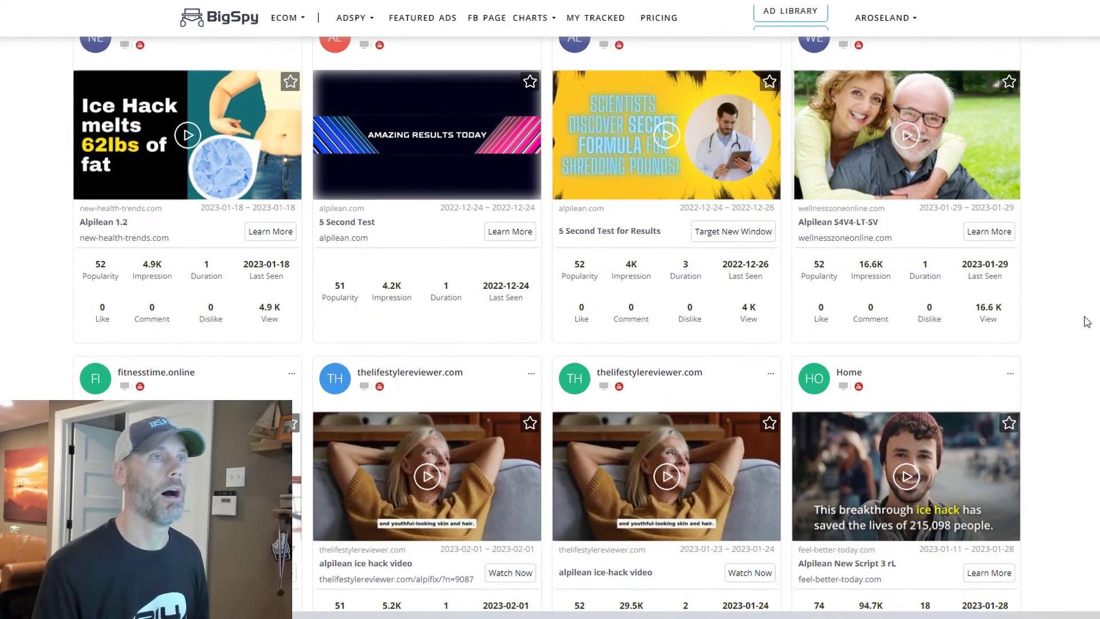
pyautogui.scroll(-6, 1087, 322)
pyautogui.scroll(6, 1087, 322)
pyautogui.scroll(-14, 1085, 322)
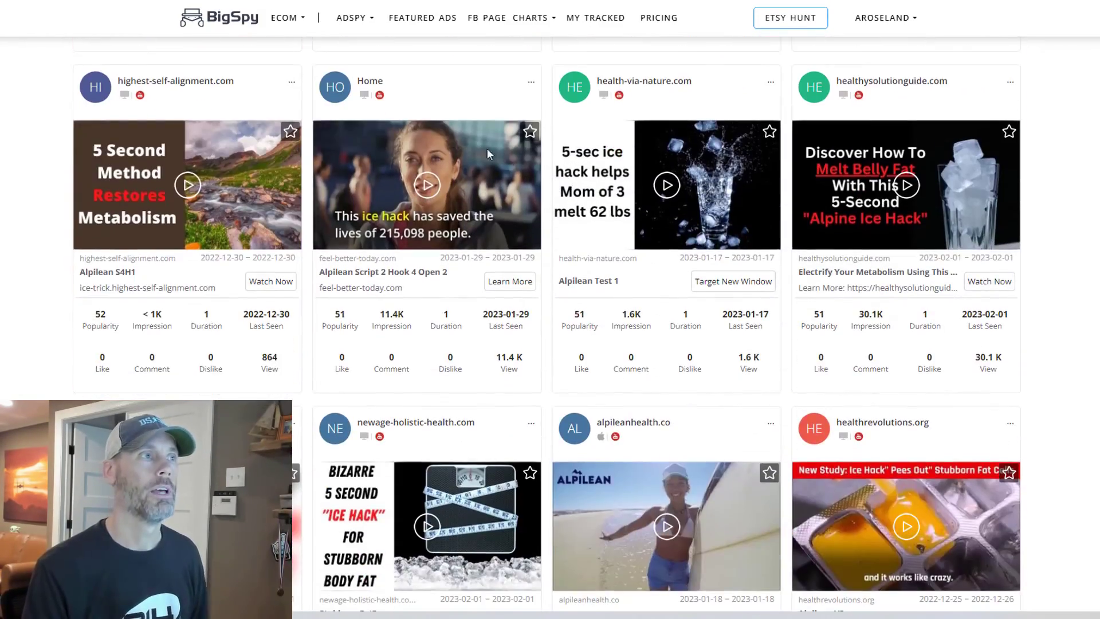
# Preview the feel-better-today.com and alpileanhealth.co video ads in the results and examine the remaining YouTube ads' "ice hack" angles.
pyautogui.moveTo(439, 188)
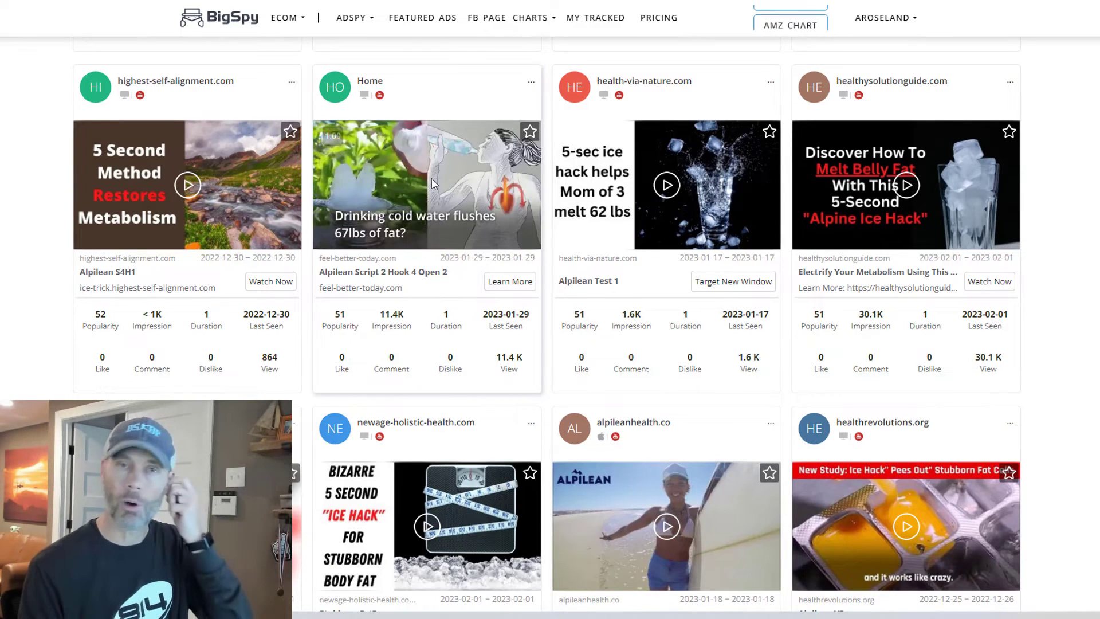
pyautogui.scroll(-2, 444, 205)
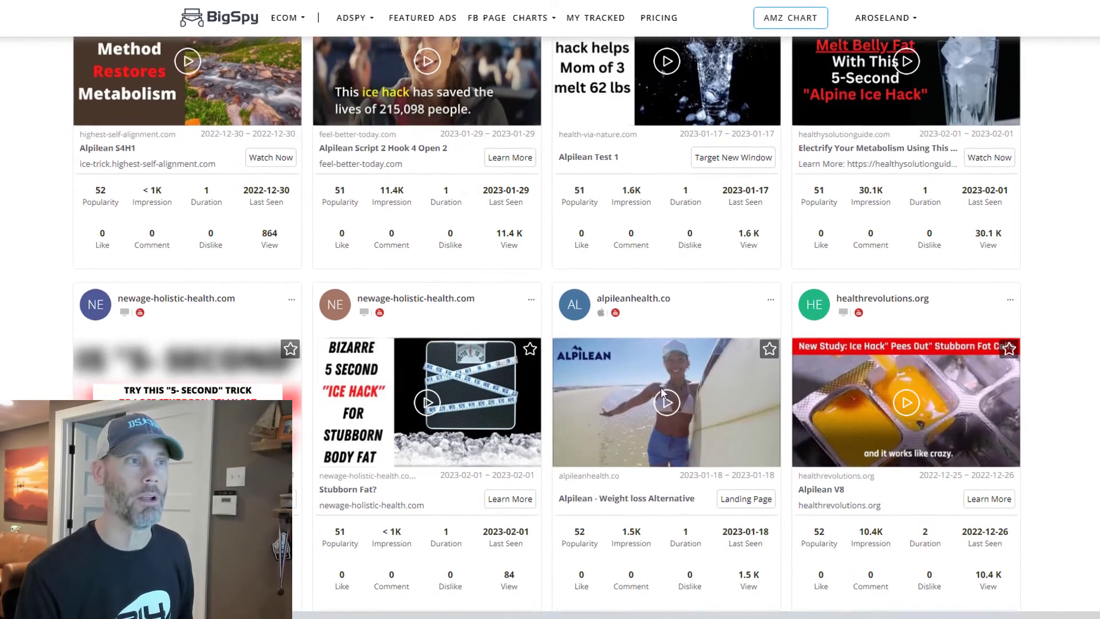
pyautogui.moveTo(668, 393)
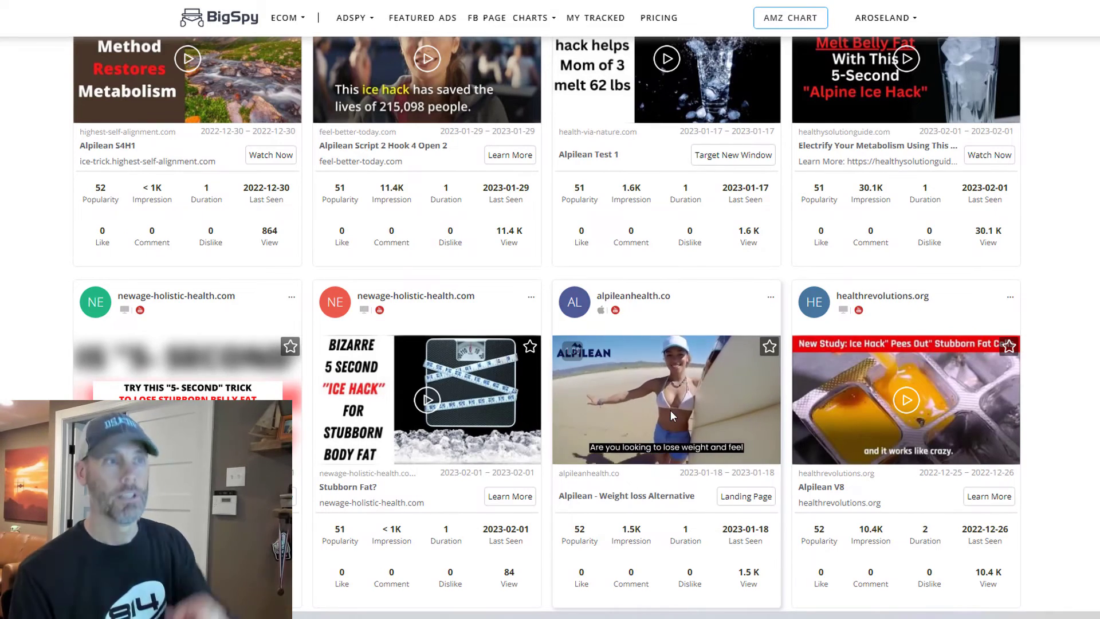
pyautogui.scroll(-1, 674, 411)
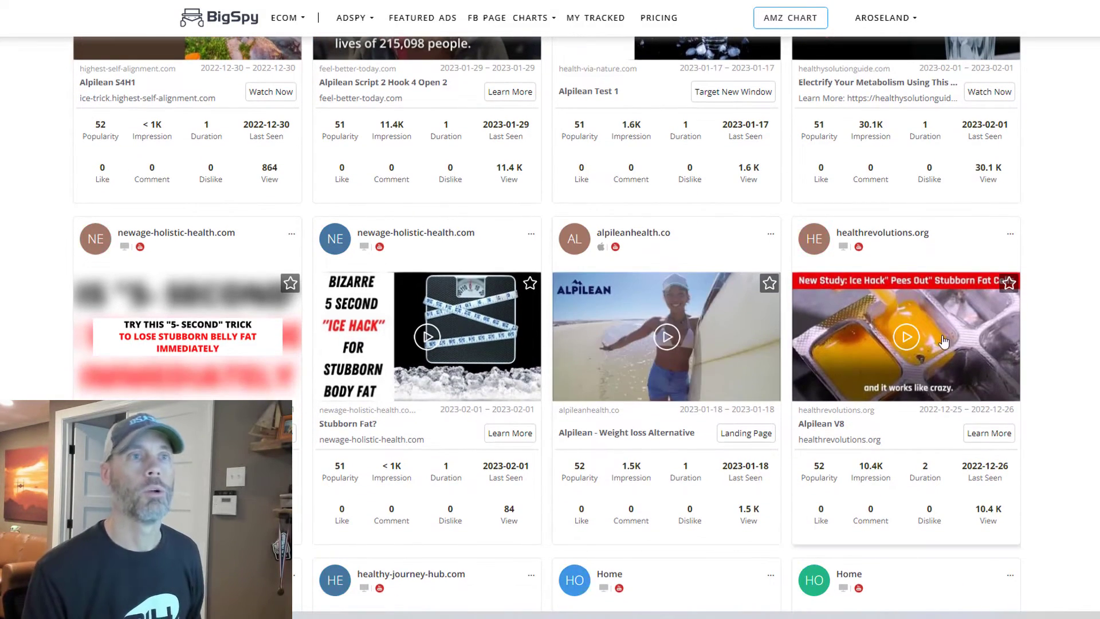
pyautogui.moveTo(448, 332)
pyautogui.scroll(1, 448, 333)
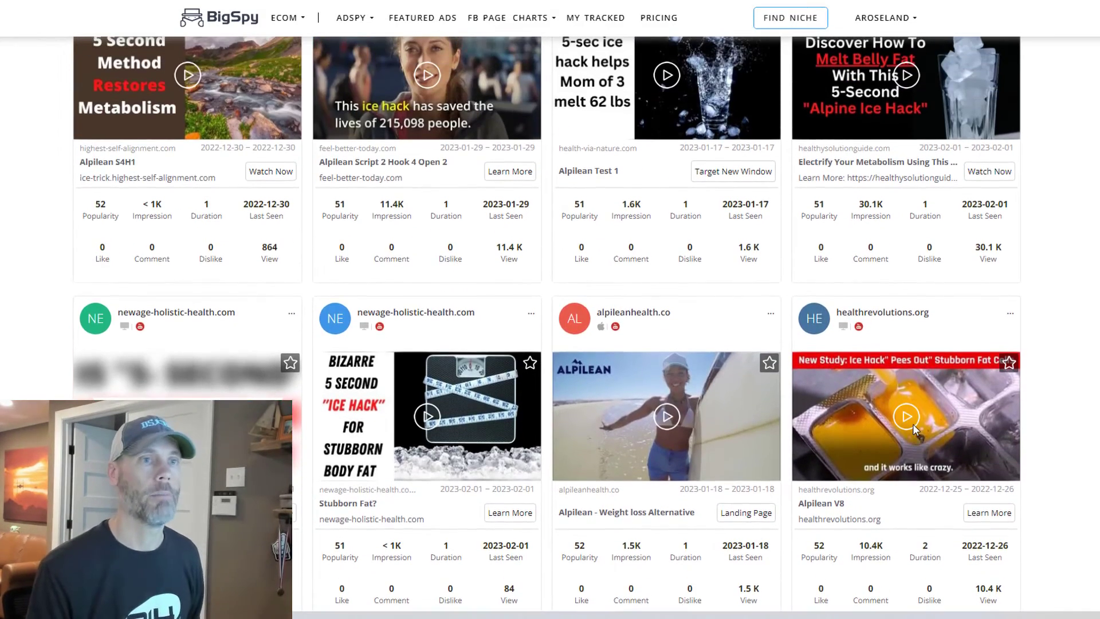
pyautogui.scroll(-13, 950, 427)
pyautogui.scroll(15, 550, 310)
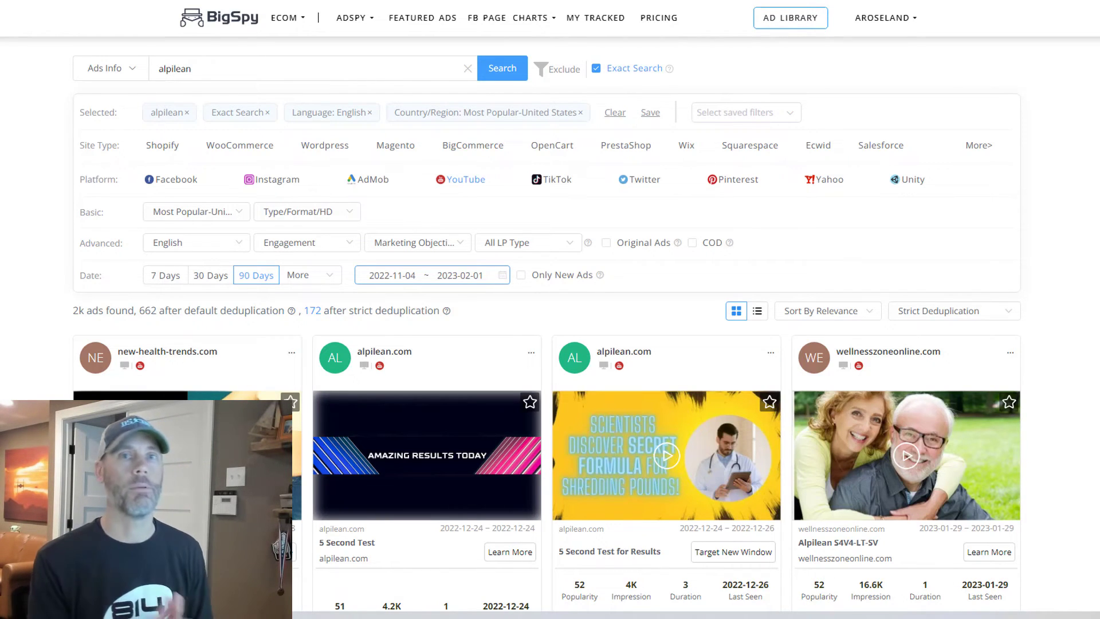
# Check the alpilean search on TikTok, then set the platform back to Facebook and look over its ads.
pyautogui.click(568, 188)
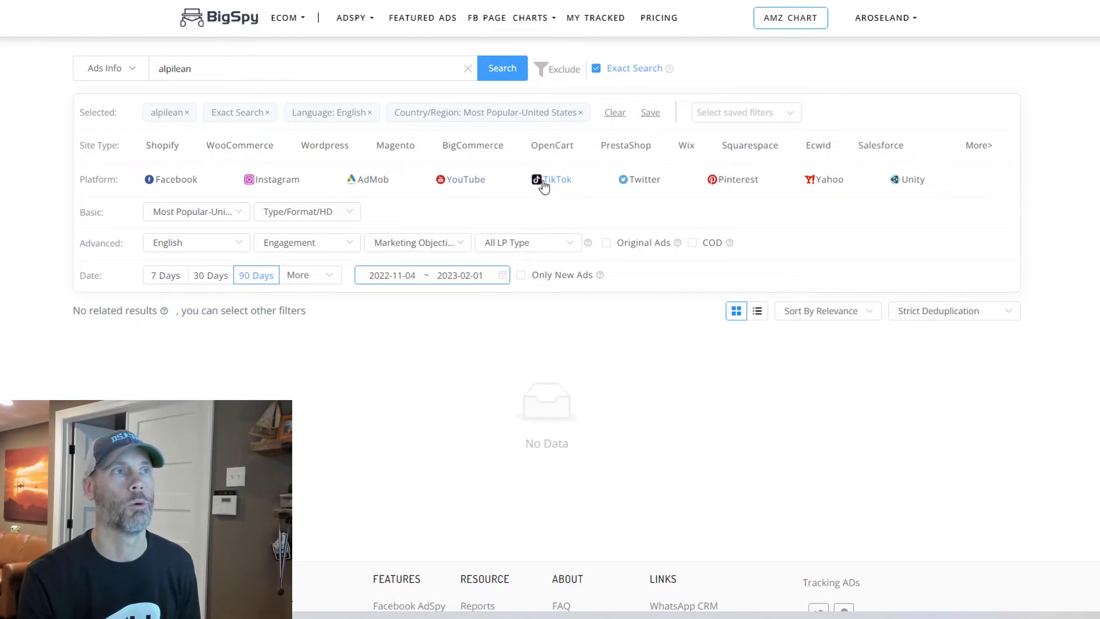
pyautogui.click(180, 184)
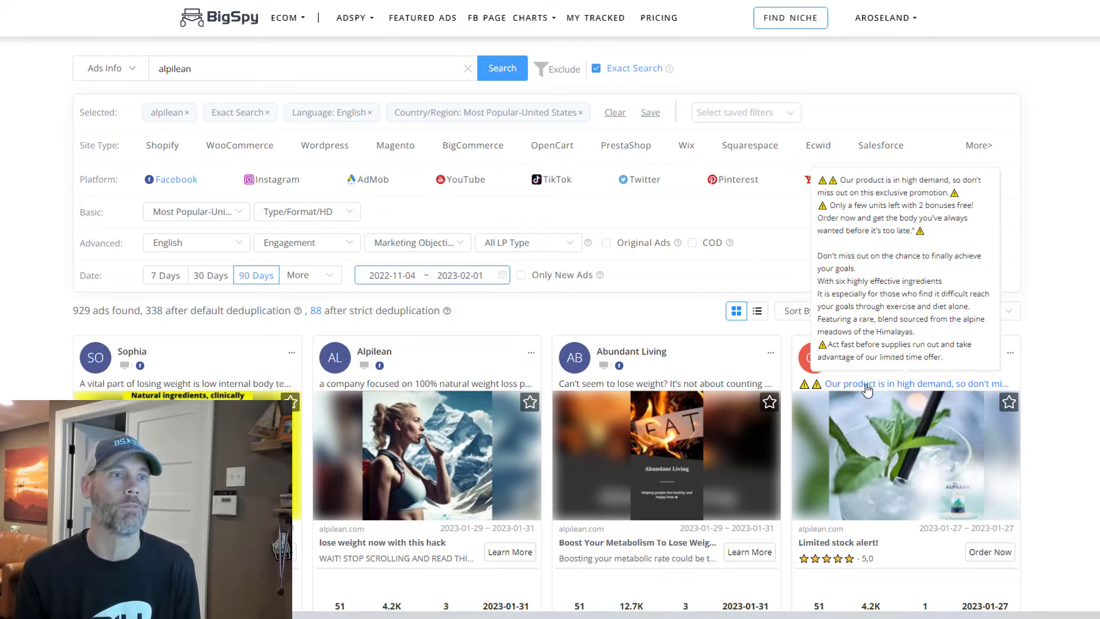
pyautogui.scroll(-4, 867, 390)
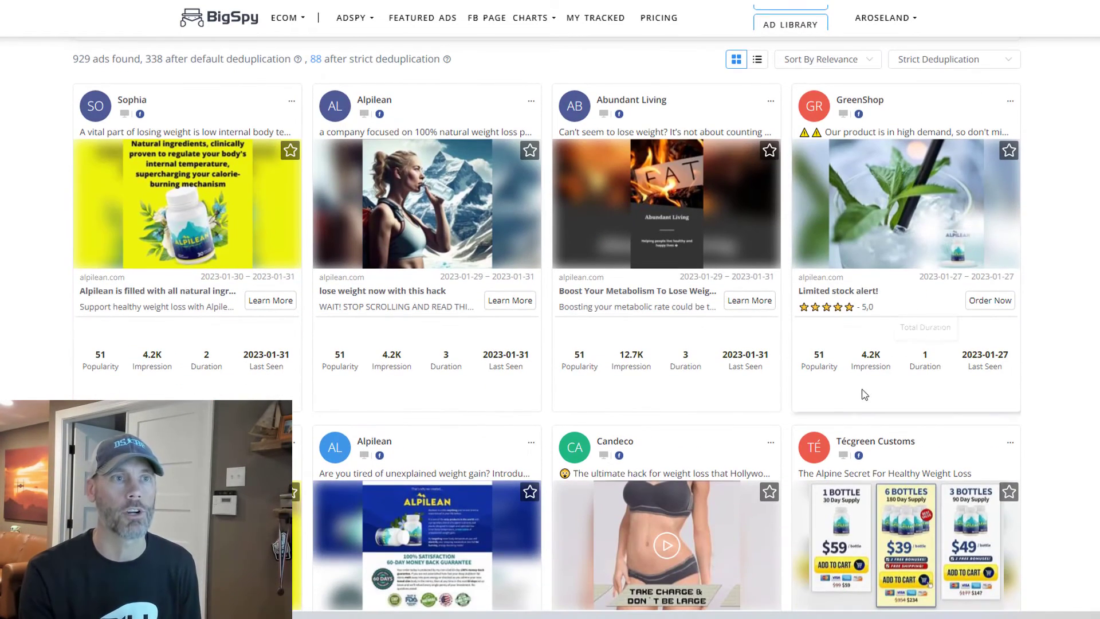
pyautogui.scroll(-4, 871, 372)
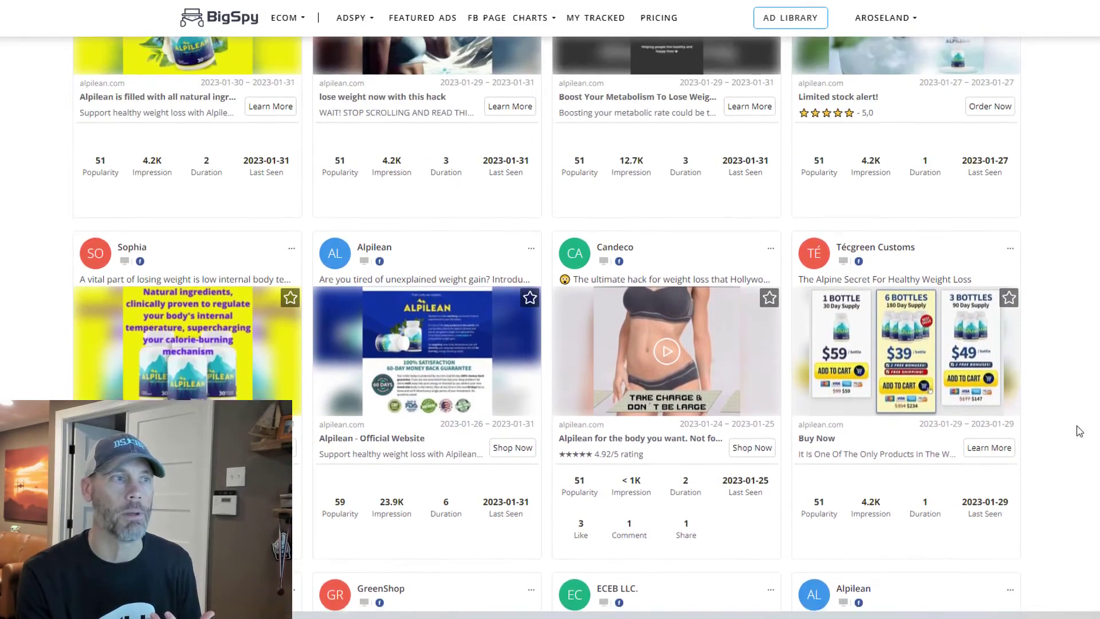
# Look through the alpilean Facebook ads and compare their hooks, popularity, impressions and duration.
pyautogui.scroll(-7, 1007, 430)
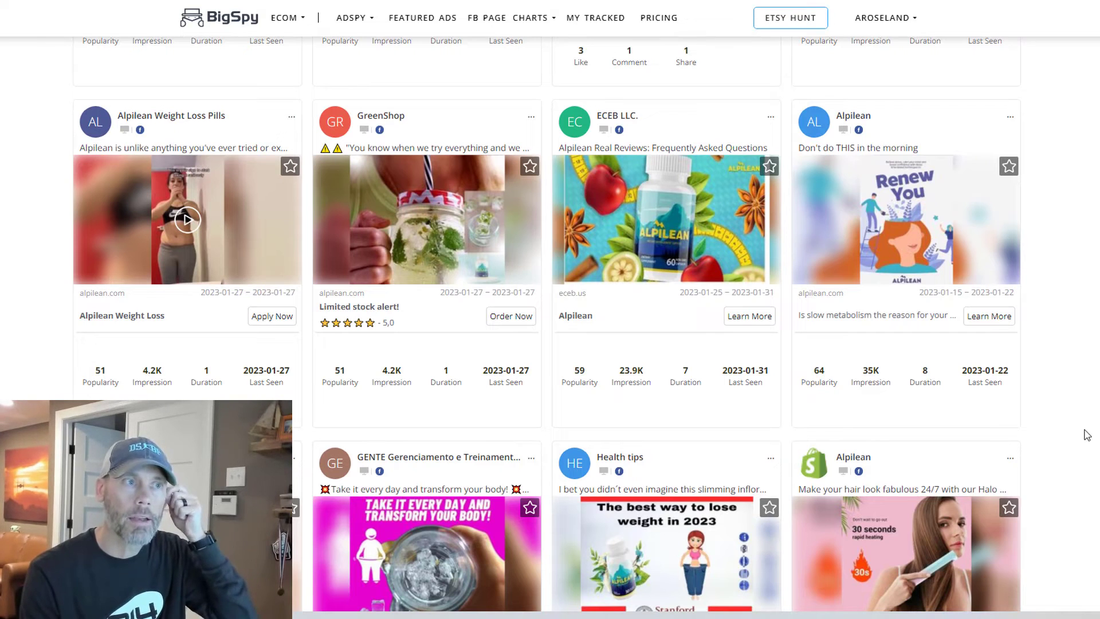
pyautogui.scroll(-1, 660, 382)
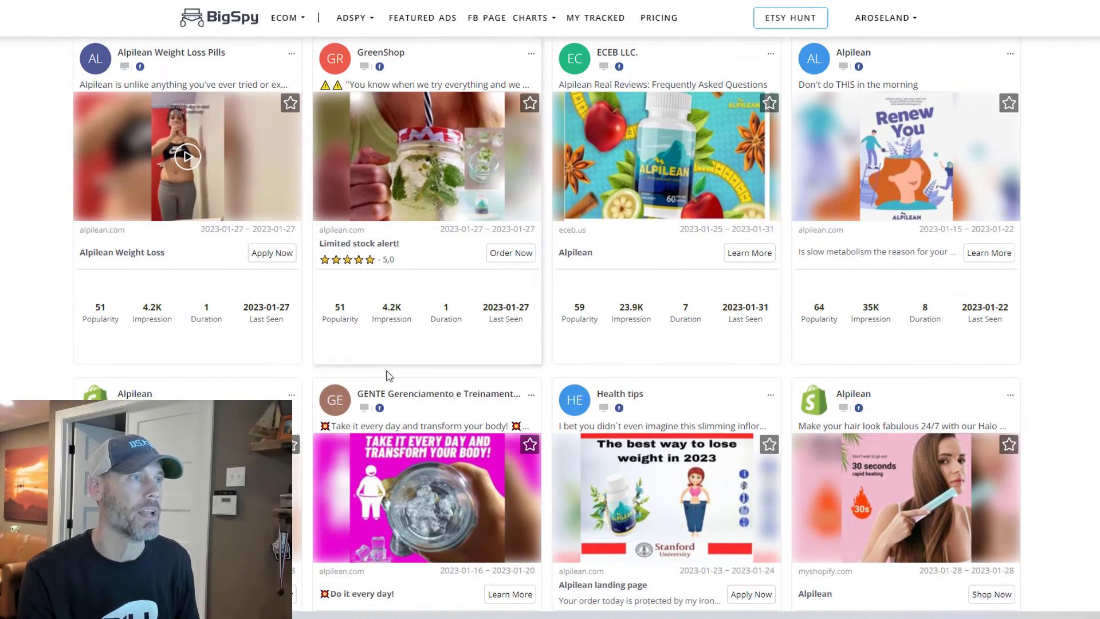
pyautogui.scroll(-3, 386, 375)
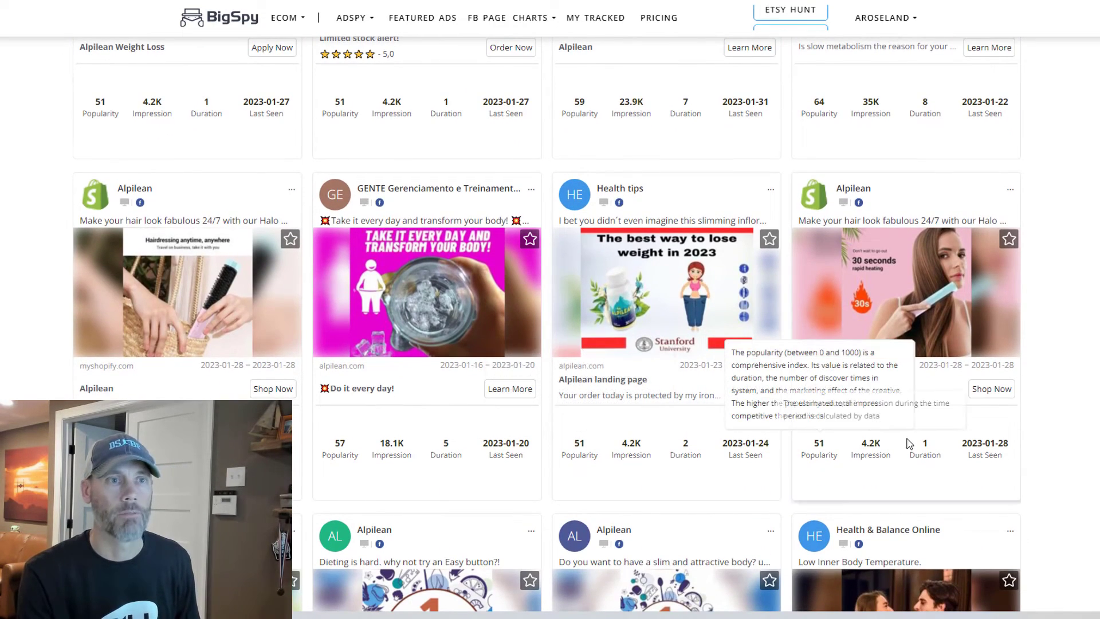
pyautogui.scroll(-6, 908, 443)
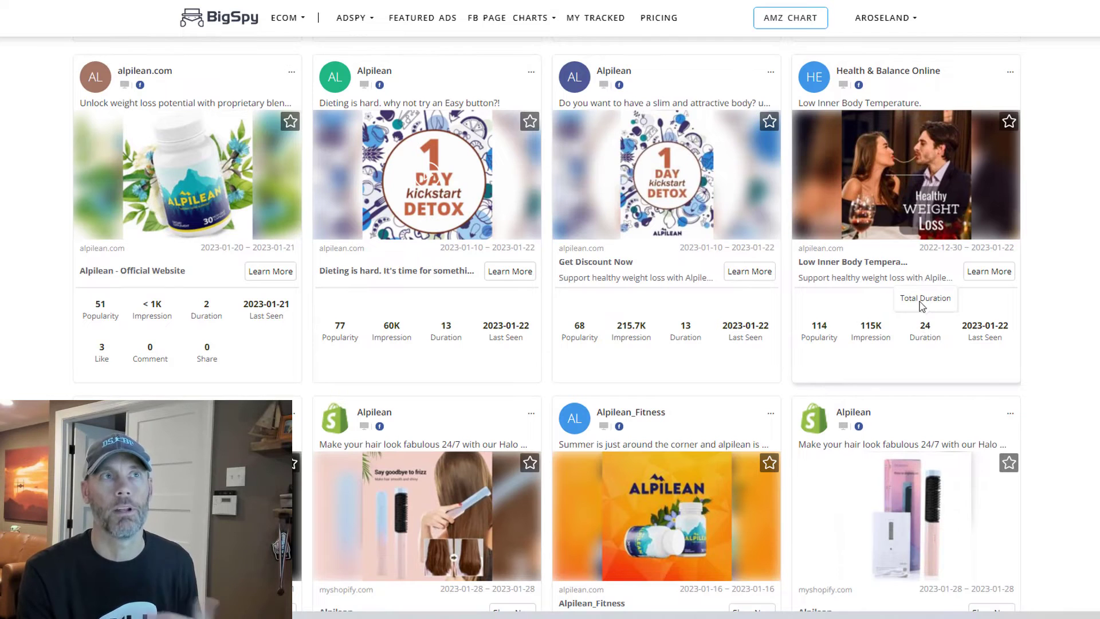
pyautogui.scroll(-4, 953, 339)
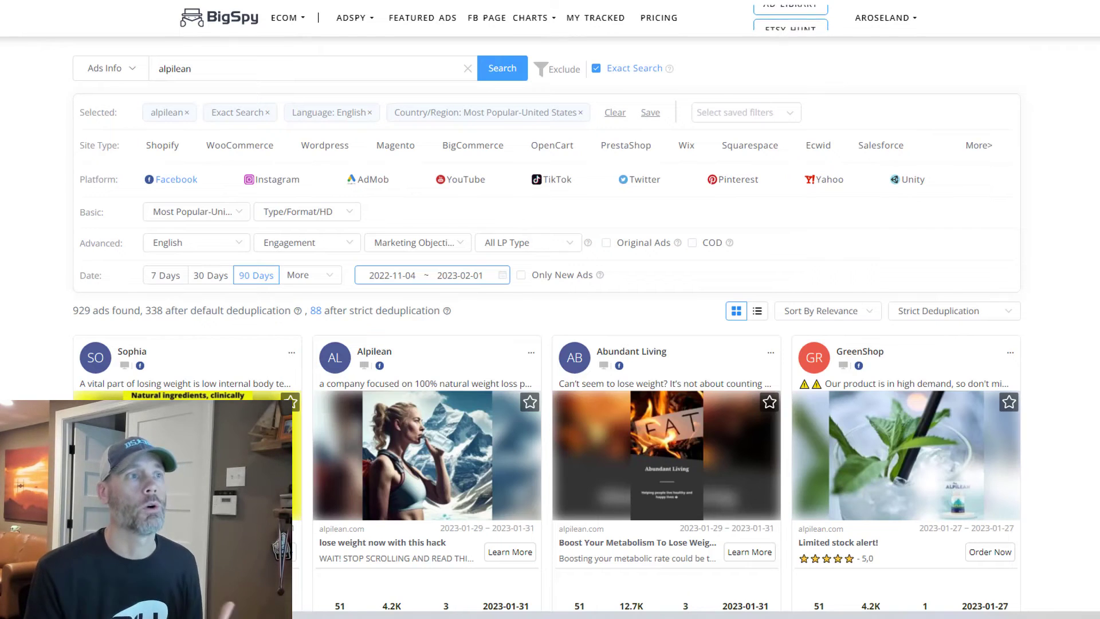
# Open Ad Ideas and search the ad texts for "alpilean".
pyautogui.moveTo(225, 76); pyautogui.dragTo(137, 72)
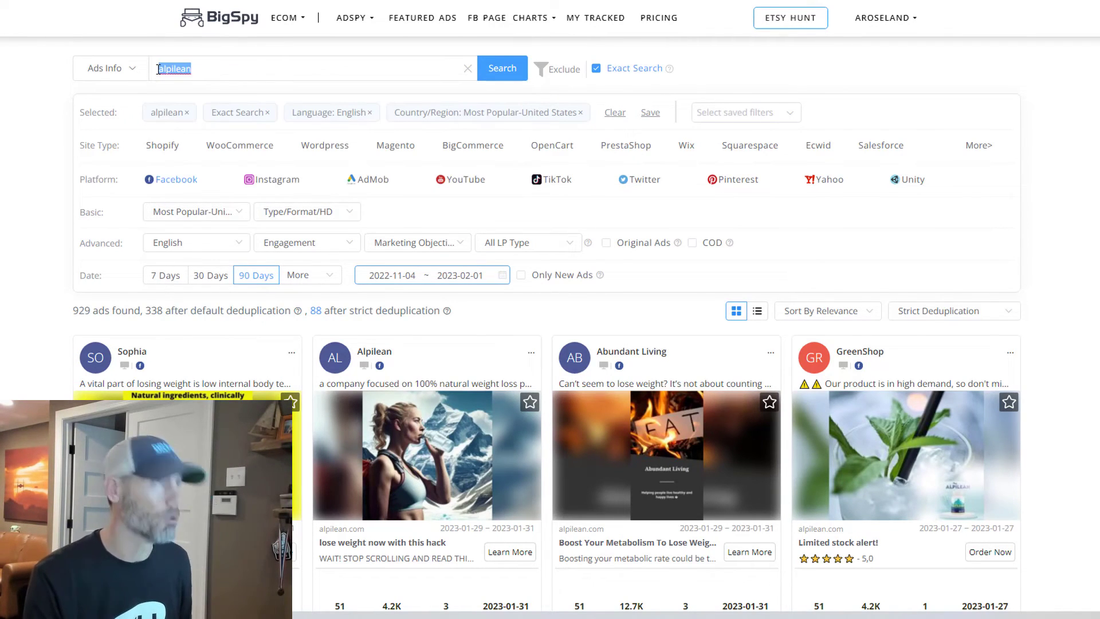
pyautogui.moveTo(348, 18)
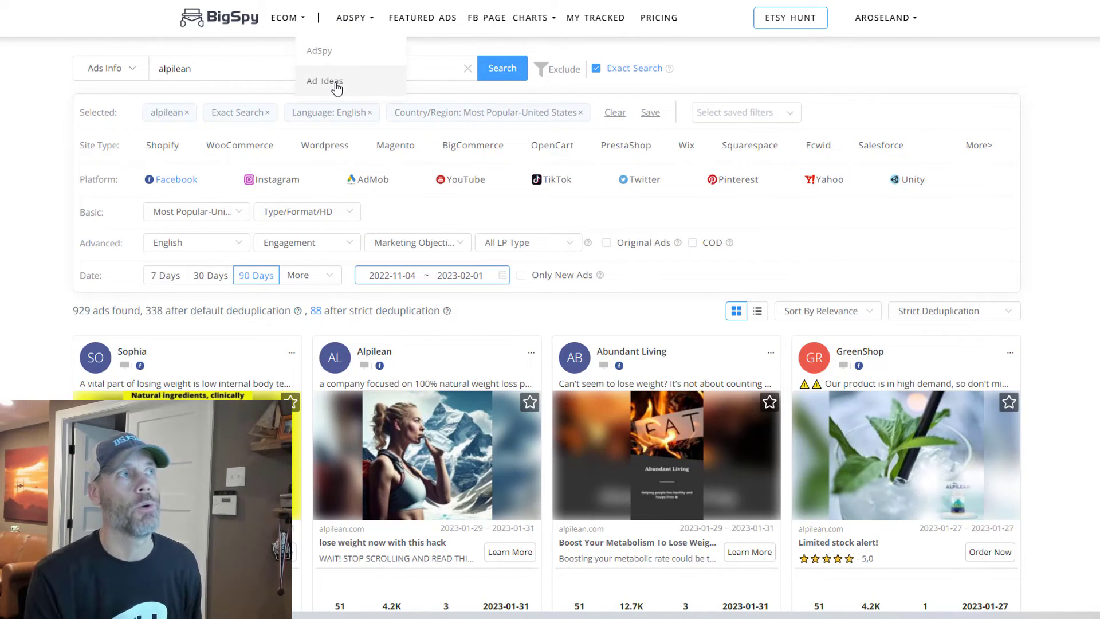
pyautogui.click(332, 82)
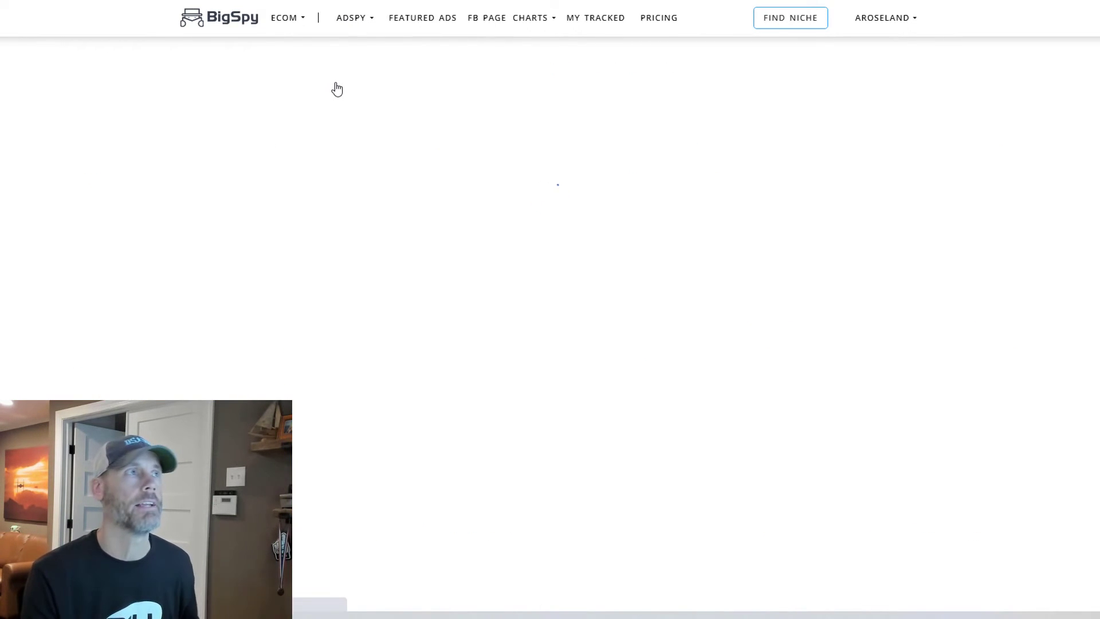
pyautogui.click(224, 66)
pyautogui.hotkey('ctrl', 'a')
pyautogui.moveTo(135, 69)
pyautogui.write('alpilean')
pyautogui.press('Return')
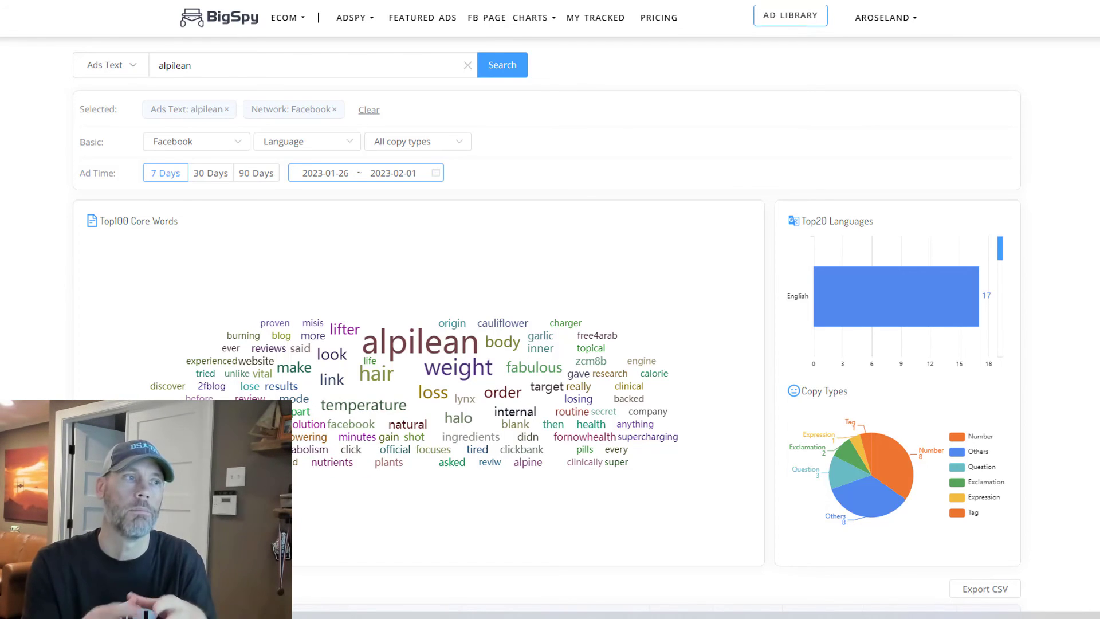
# Look through the list of alpilean ad texts below the charts, comparing headlines, copy, language, duration and number of ads.
pyautogui.scroll(-8, 550, 343)
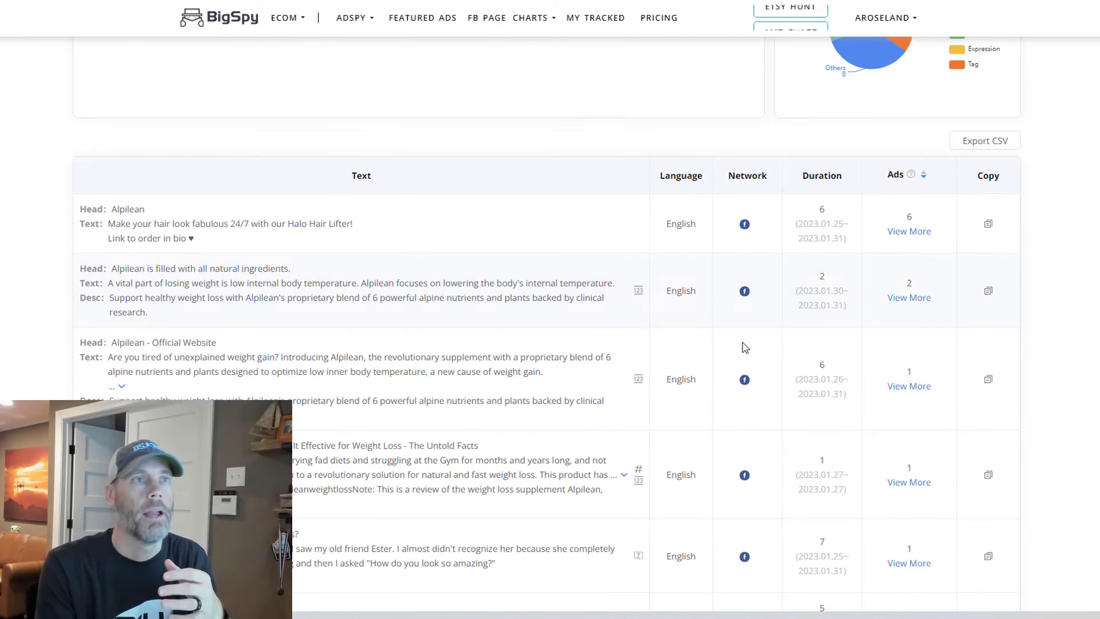
pyautogui.scroll(-2, 209, 333)
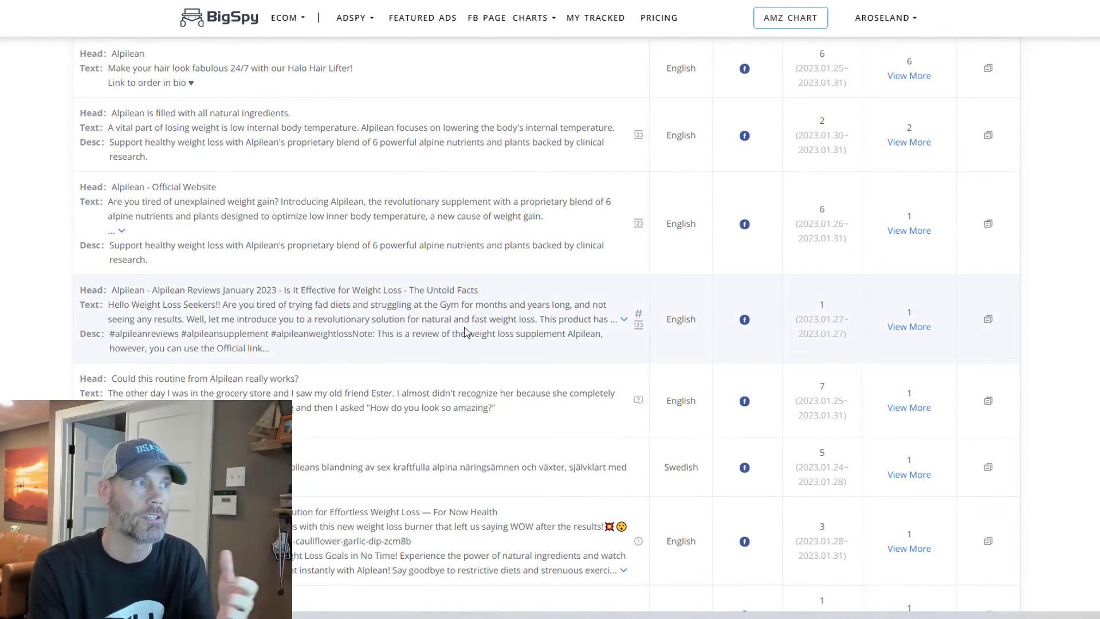
pyautogui.scroll(-3, 365, 351)
pyautogui.scroll(9, 934, 398)
pyautogui.scroll(-18, 657, 399)
pyautogui.scroll(14, 564, 415)
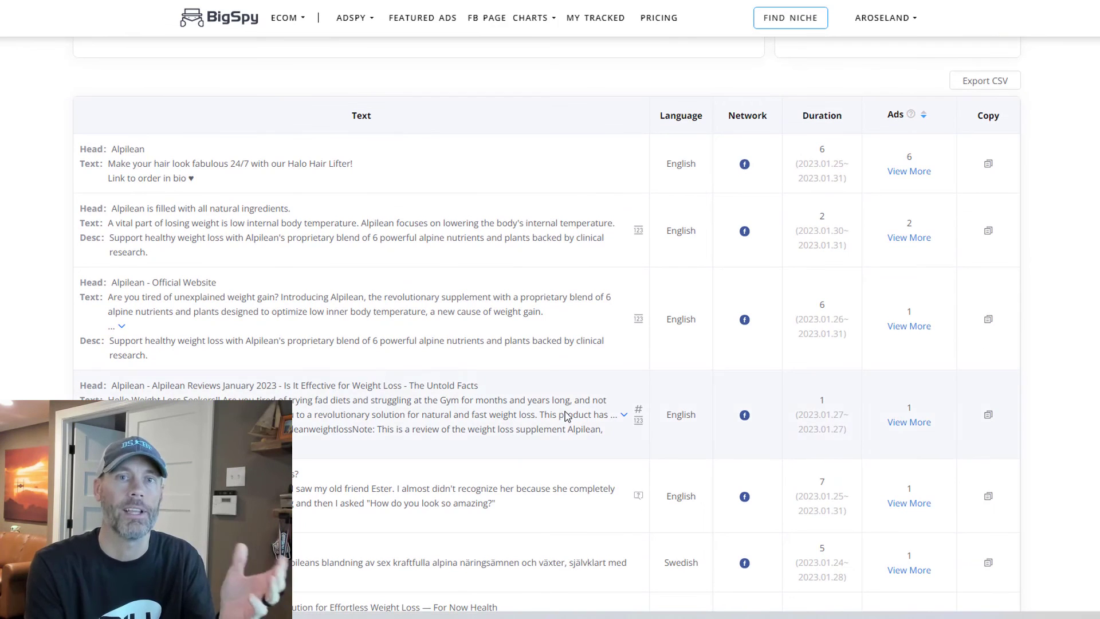
# Expand the full text of the "Could this routine from Alpilean really works?" ad and read its copy.
pyautogui.scroll(-1, 564, 408)
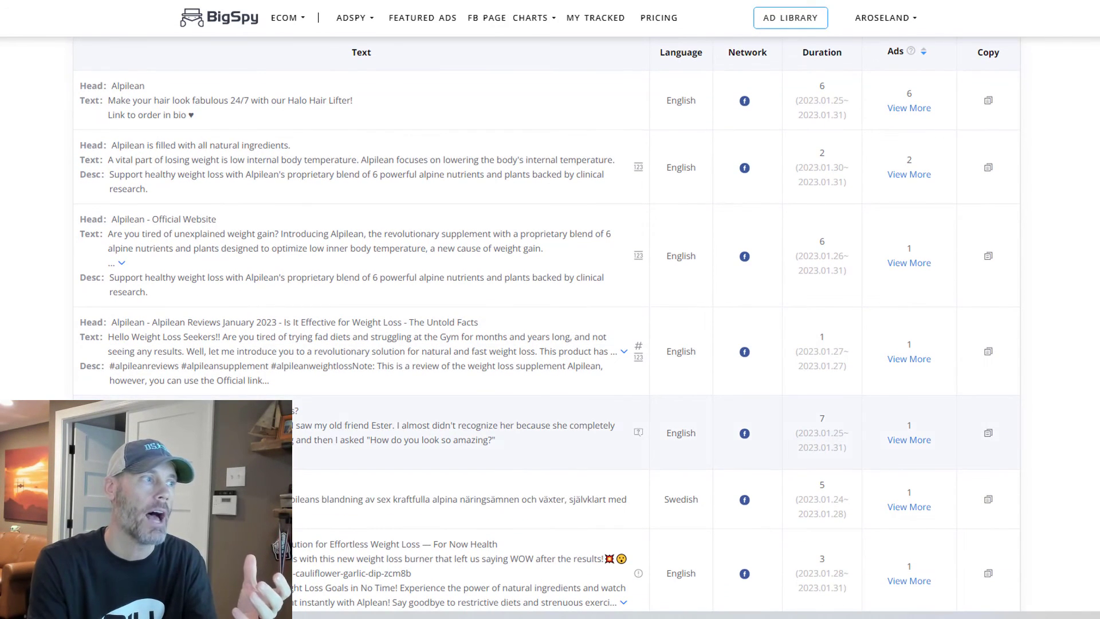
pyautogui.click(122, 454)
pyautogui.scroll(-5, 292, 466)
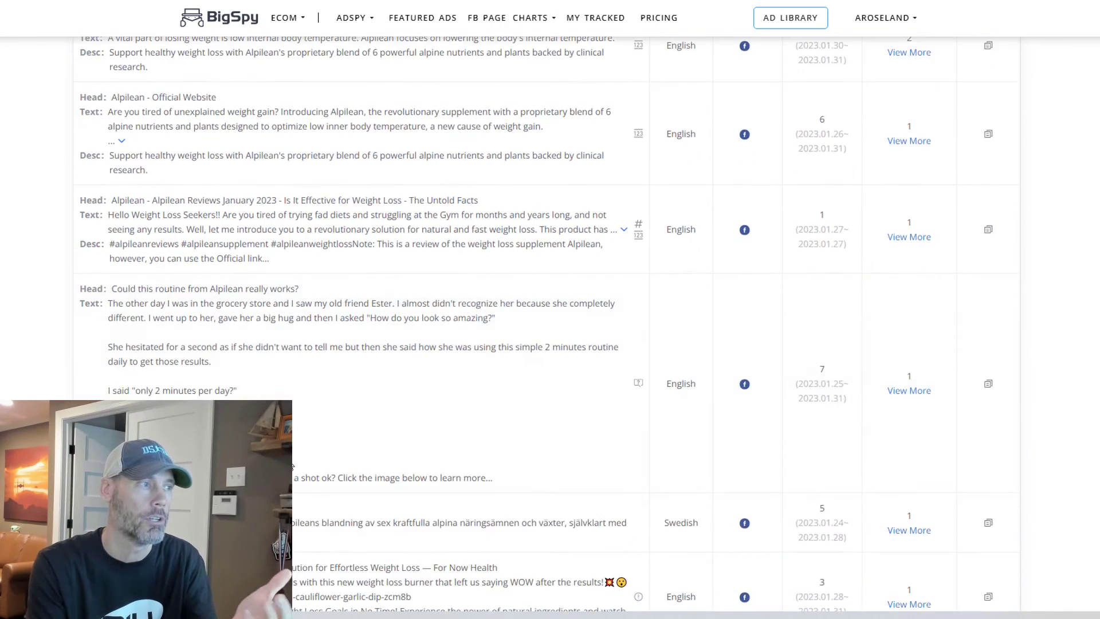